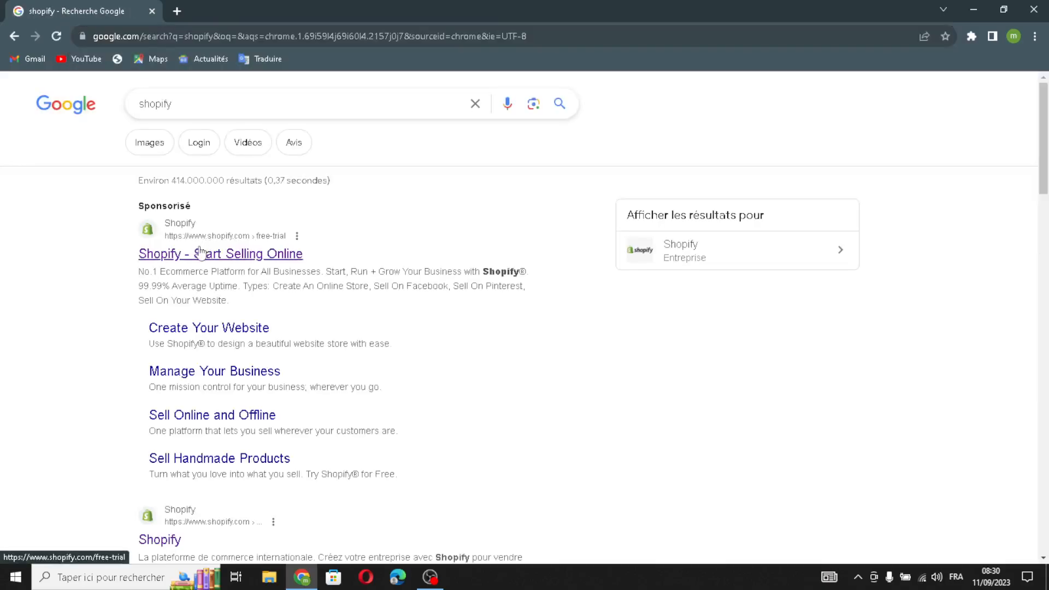
Open Shopify's sponsored free-trial page from the search results and start the free trial
{"action": "left_click", "coordinate": [201, 252]}
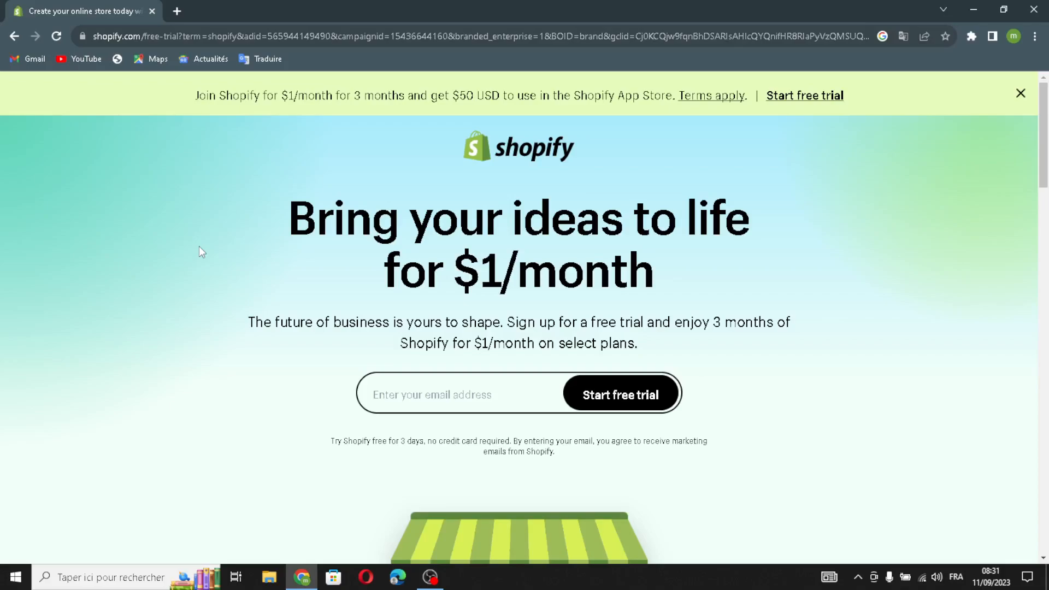
{"action": "left_click", "coordinate": [391, 378]}
{"action": "left_click", "coordinate": [442, 427]}
{"action": "left_click", "coordinate": [585, 393]}
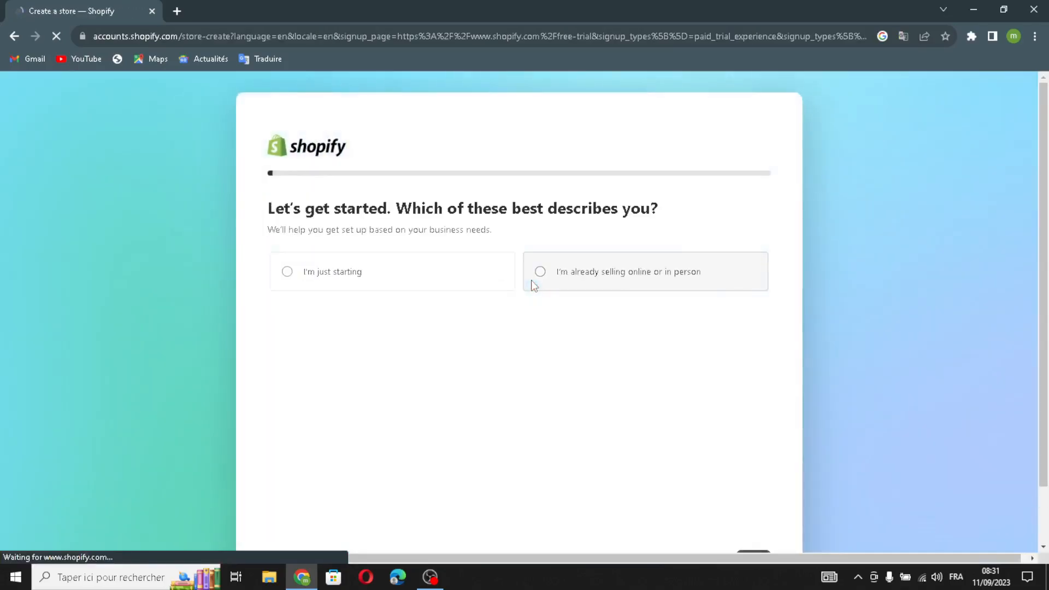
Continue through the store signup with Morocco as the business location to reach the new store's admin
{"action": "scroll", "coordinate": [541, 305], "scroll_direction": "down", "scroll_amount": 1}
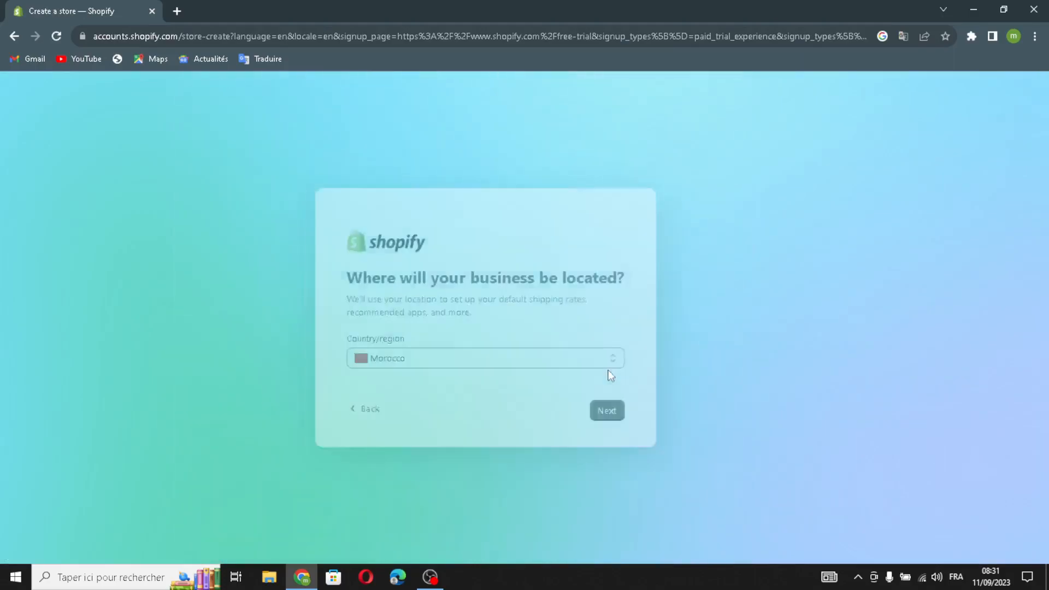
{"action": "left_click", "coordinate": [646, 419]}
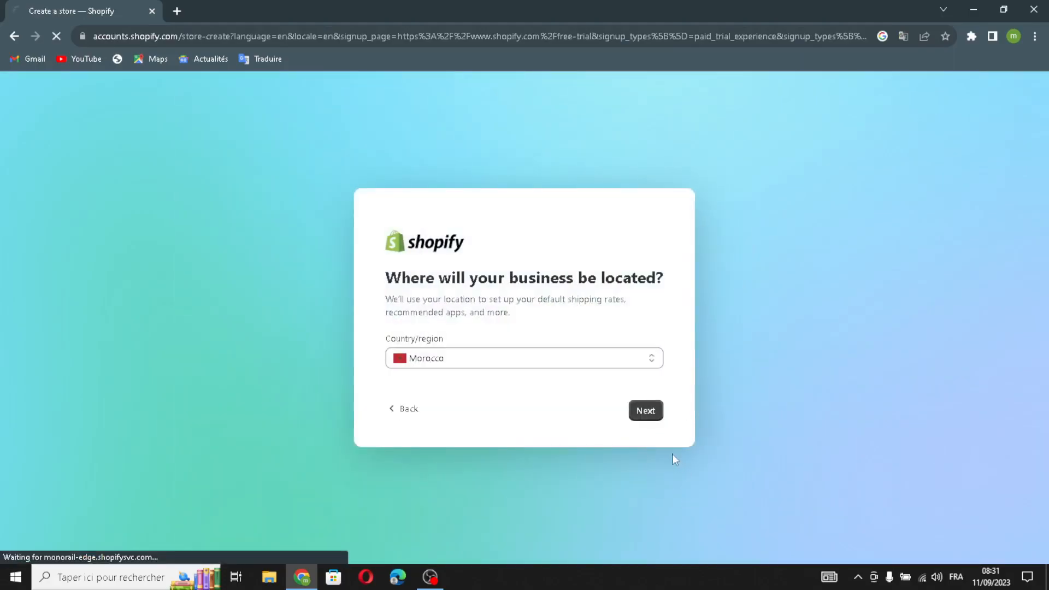
{"action": "left_click", "coordinate": [422, 325]}
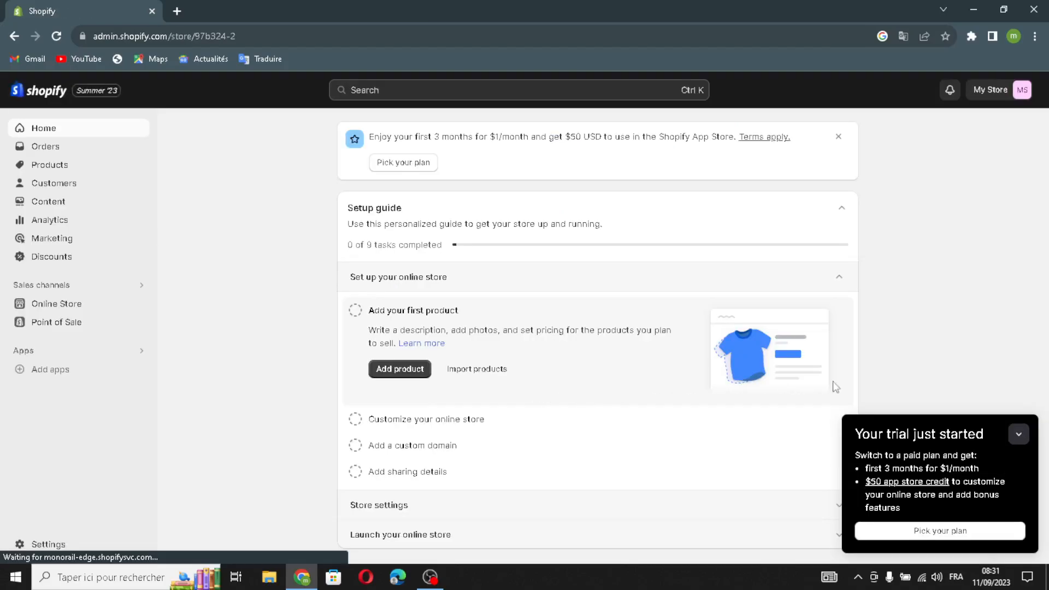
Collapse the trial notice and open the Themes page of the Online Store
{"action": "left_click", "coordinate": [1014, 443]}
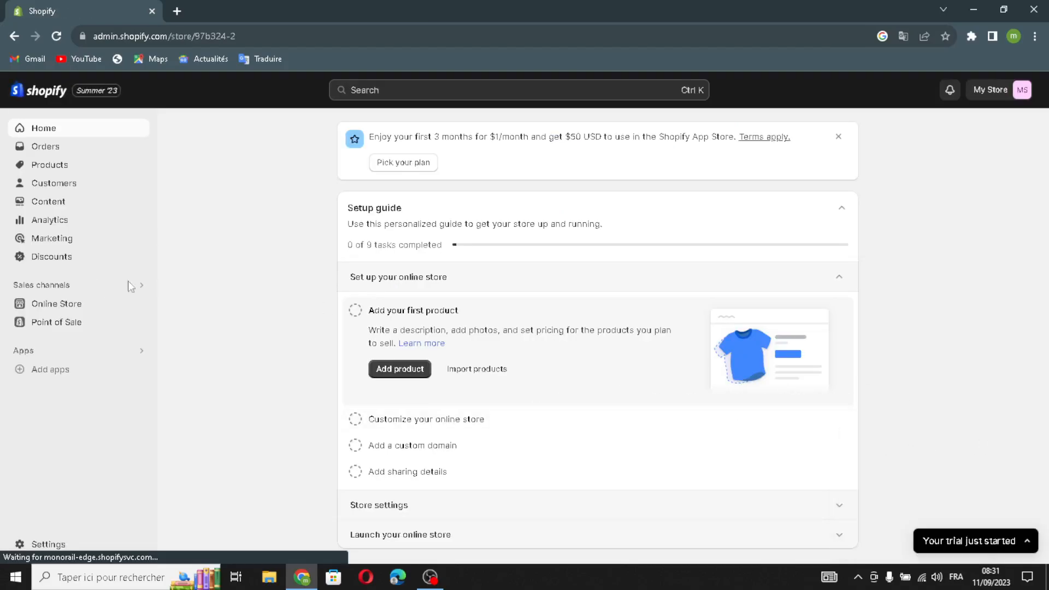
{"action": "left_click", "coordinate": [81, 306]}
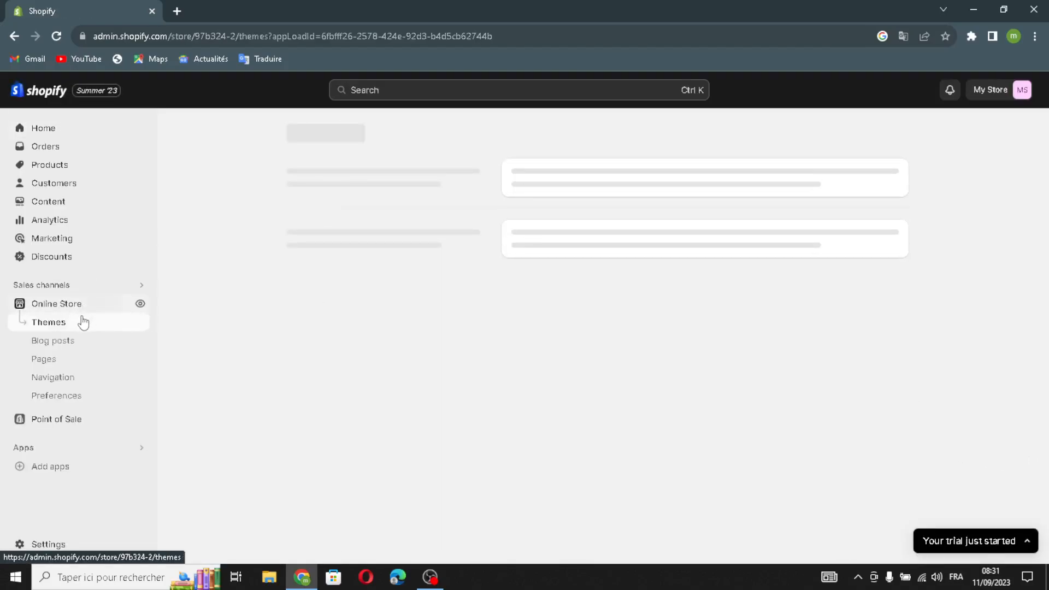
{"action": "left_click", "coordinate": [83, 322]}
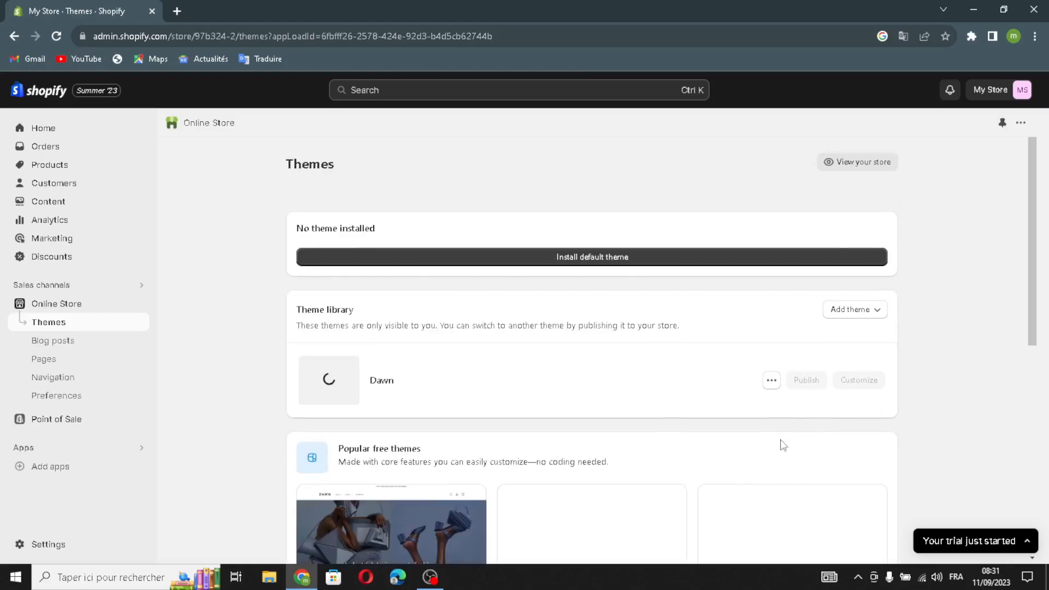
Add the free Dawn theme from the popular free themes to the theme library
{"action": "scroll", "coordinate": [770, 451], "scroll_direction": "down", "scroll_amount": 2}
{"action": "scroll", "coordinate": [762, 458], "scroll_direction": "down", "scroll_amount": 2}
{"action": "left_click", "coordinate": [460, 413]}
{"action": "scroll", "coordinate": [437, 464], "scroll_direction": "down", "scroll_amount": 1}
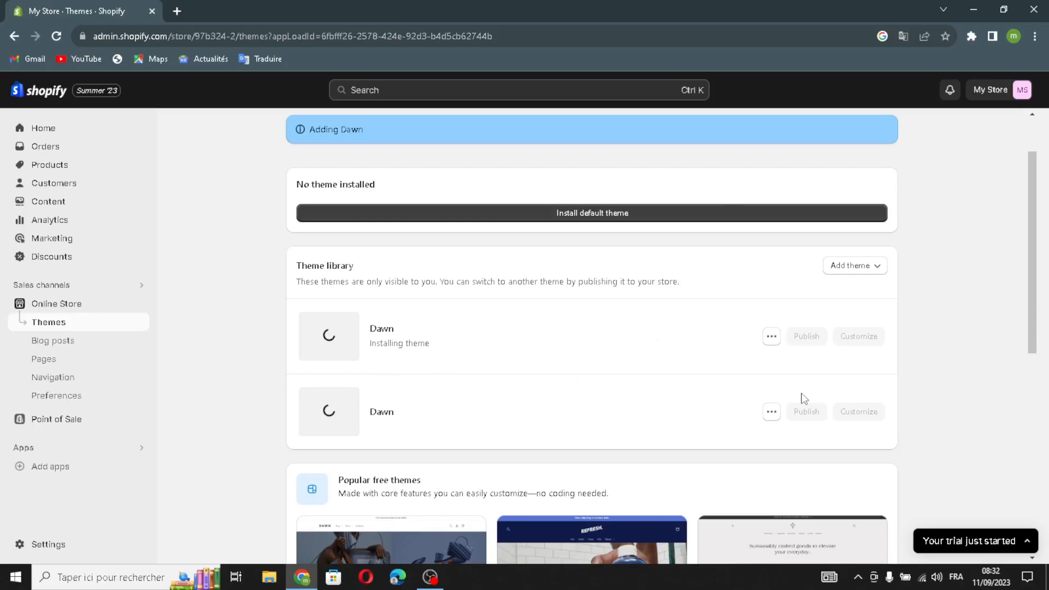
Publish the Dawn theme from the theme library and open the current theme for customization
{"action": "scroll", "coordinate": [642, 397], "scroll_direction": "down", "scroll_amount": 1}
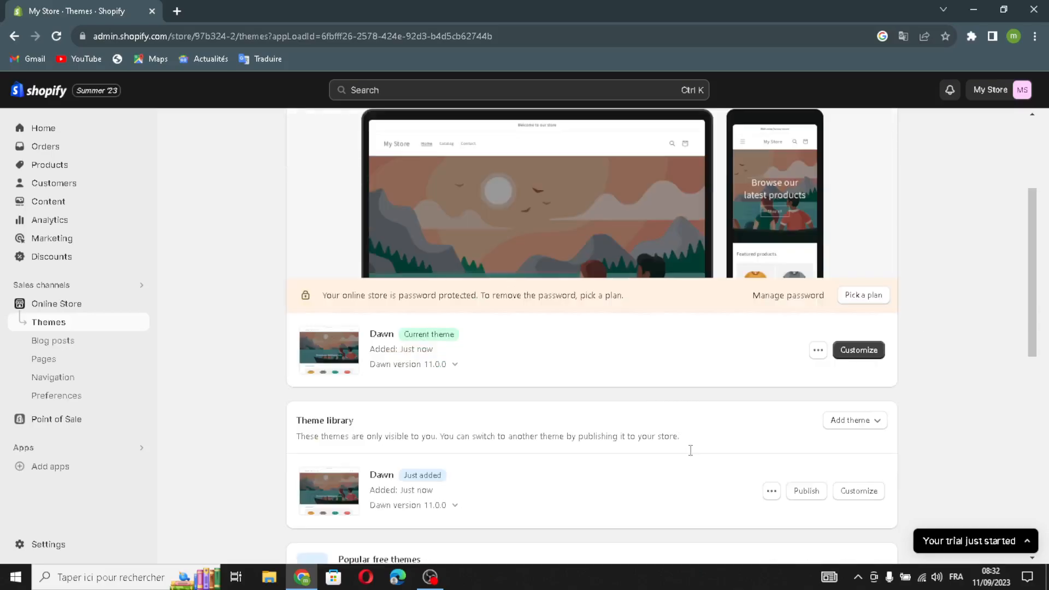
{"action": "left_click", "coordinate": [803, 490]}
{"action": "left_click", "coordinate": [692, 434]}
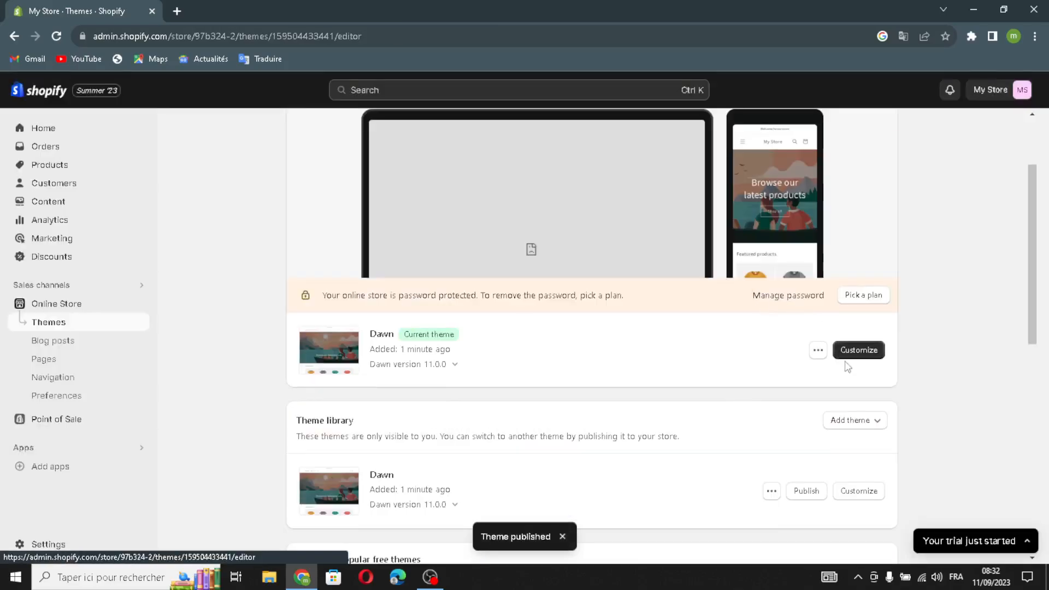
{"action": "left_click", "coordinate": [857, 349]}
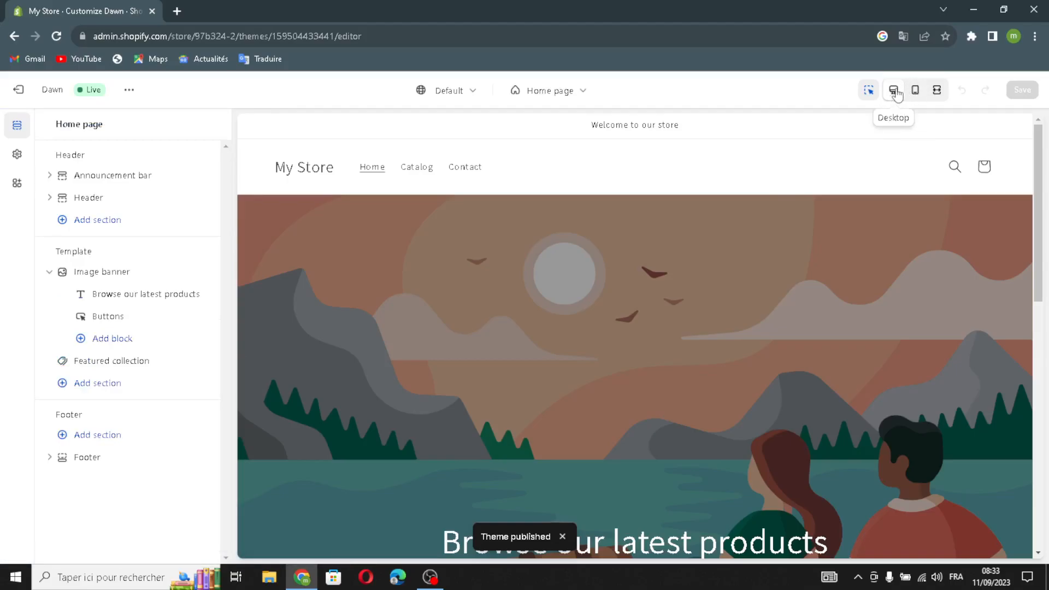
Preview the home page in the mobile and fullscreen layouts and return to the desktop layout
{"action": "left_click", "coordinate": [915, 91]}
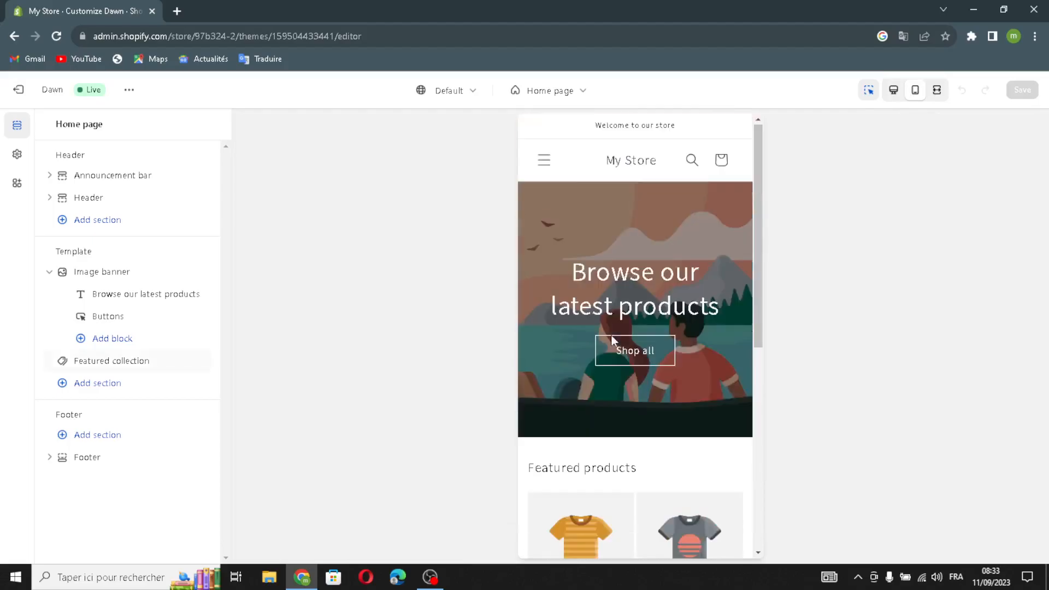
{"action": "left_click", "coordinate": [936, 91]}
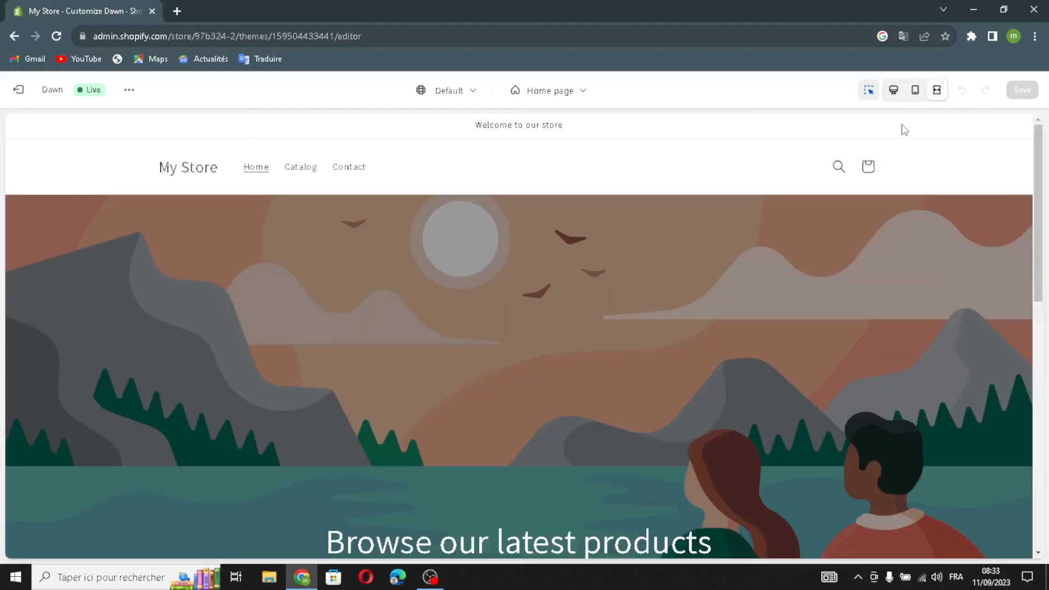
{"action": "left_click", "coordinate": [893, 91]}
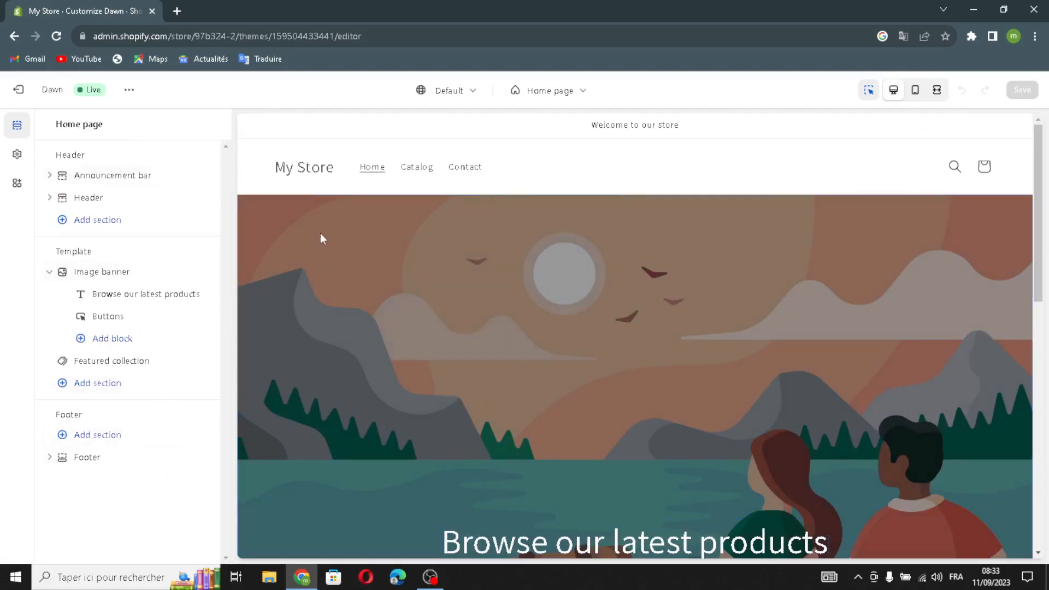
Set the announcement bar's color scheme to Scheme 3
{"action": "left_click", "coordinate": [98, 178]}
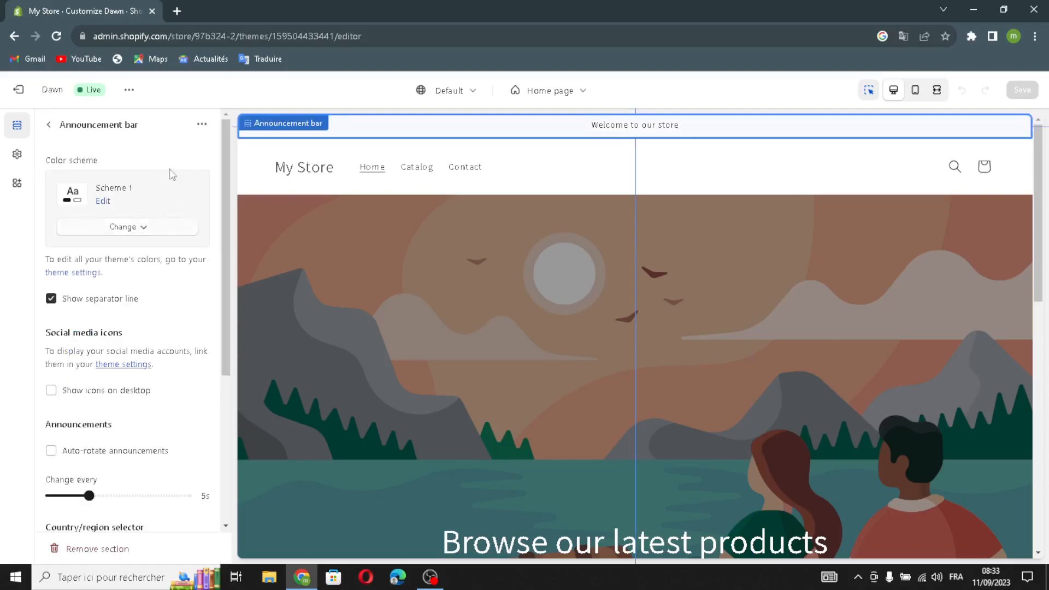
{"action": "left_click", "coordinate": [125, 229]}
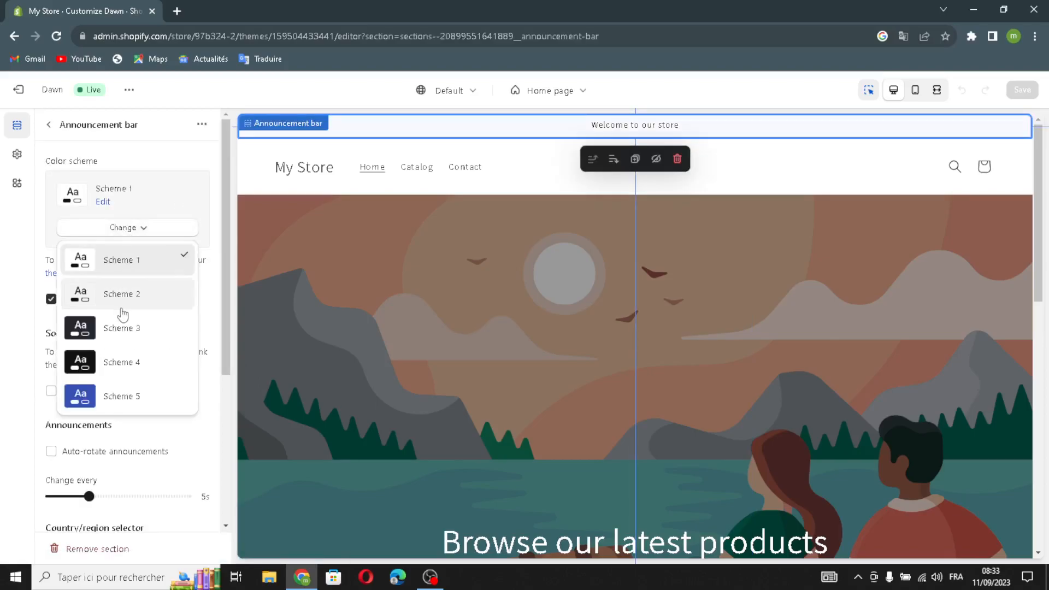
{"action": "left_click", "coordinate": [115, 329]}
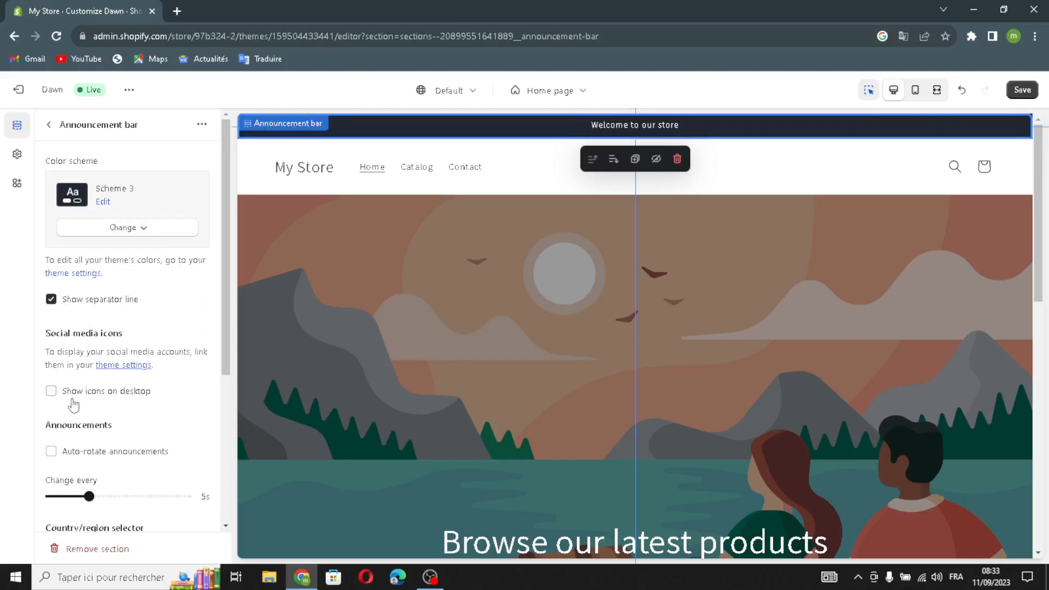
Enable desktop social media icons, auto-rotating announcements, the country/region selector and the language selector for the announcement bar
{"action": "left_click", "coordinate": [50, 390]}
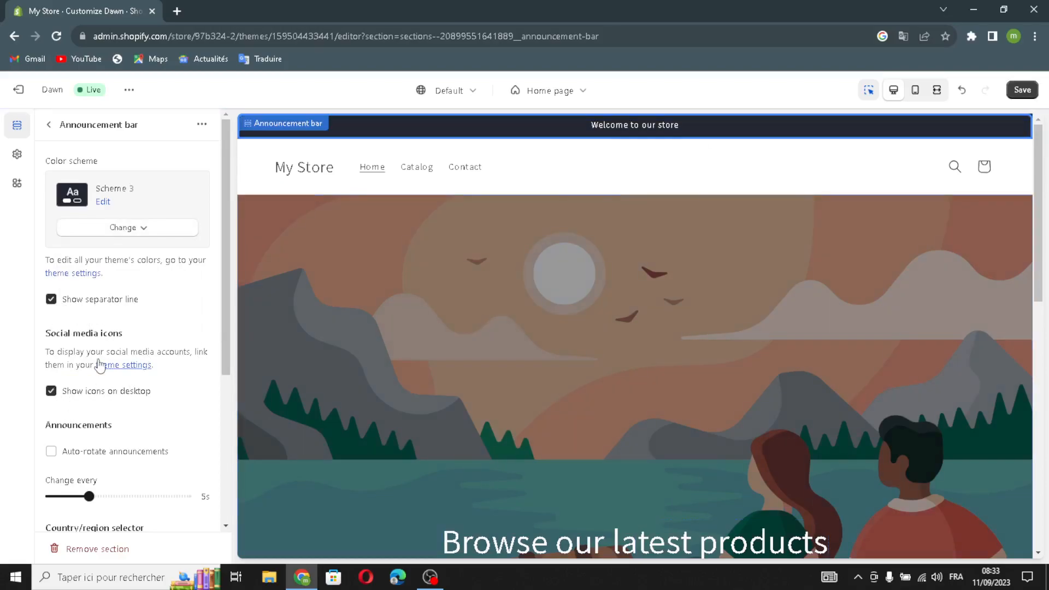
{"action": "scroll", "coordinate": [102, 363], "scroll_direction": "down", "scroll_amount": 1}
{"action": "left_click", "coordinate": [49, 386]}
{"action": "scroll", "coordinate": [105, 423], "scroll_direction": "down", "scroll_amount": 1}
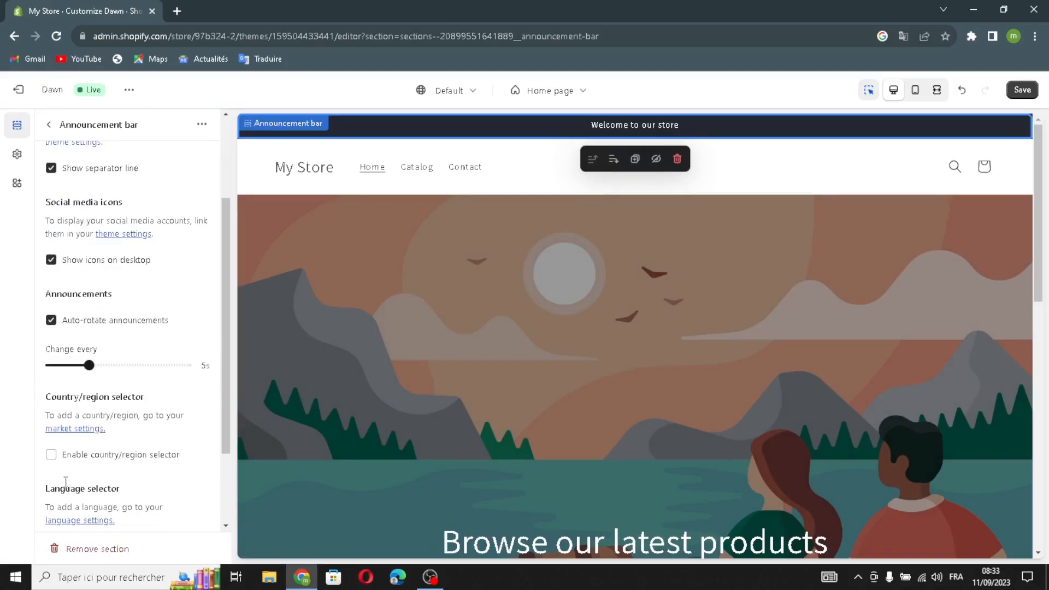
{"action": "left_click", "coordinate": [52, 457]}
{"action": "scroll", "coordinate": [120, 476], "scroll_direction": "down", "scroll_amount": 2}
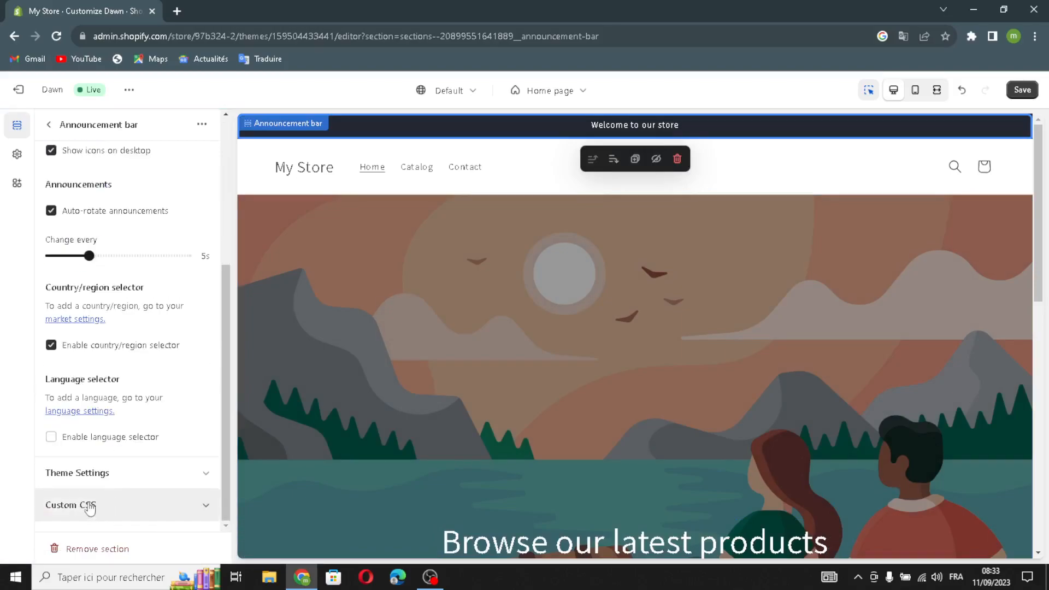
{"action": "left_click", "coordinate": [55, 444]}
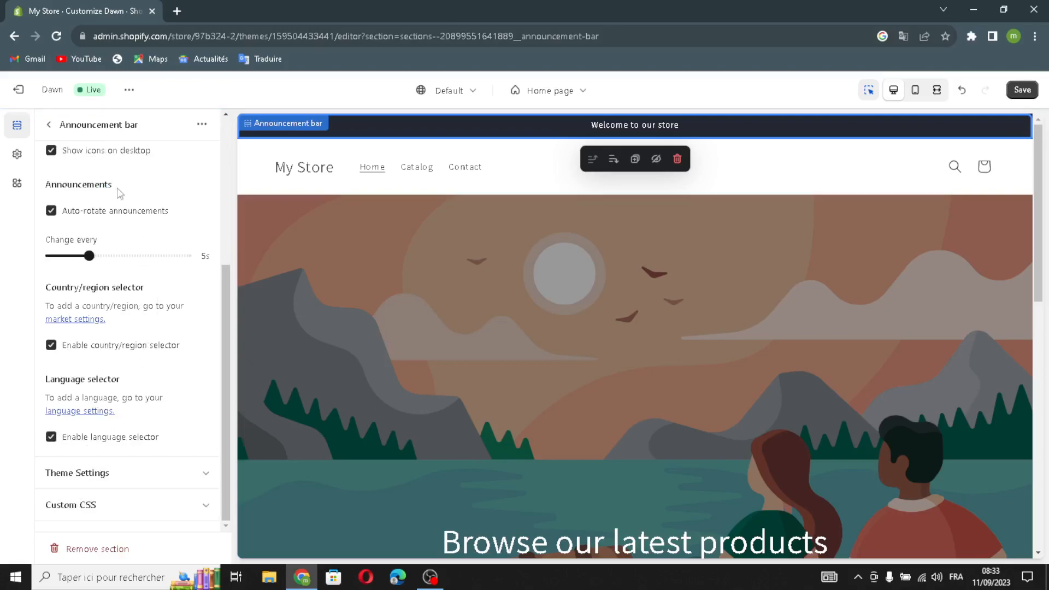
{"action": "left_click", "coordinate": [49, 125]}
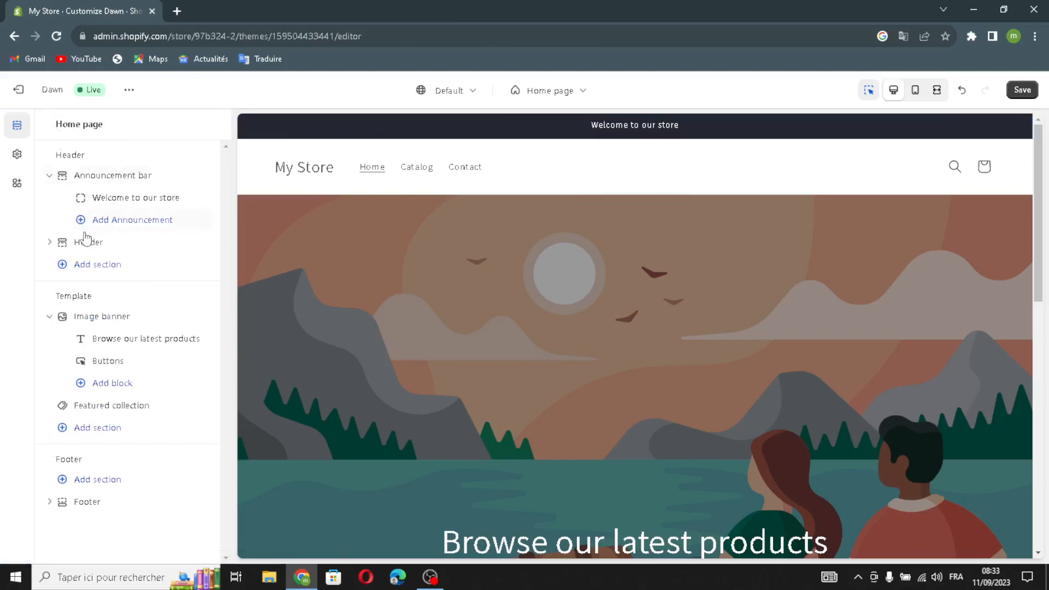
Link the "Welcome to our store" announcement to All collections and return to the section list
{"action": "left_click", "coordinate": [112, 198]}
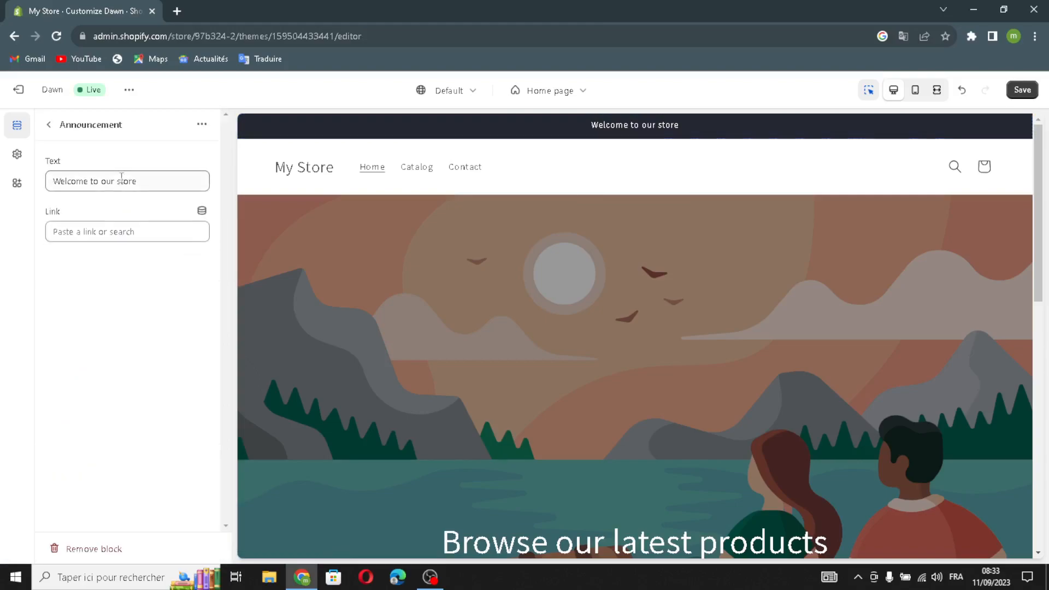
{"action": "left_click", "coordinate": [158, 230]}
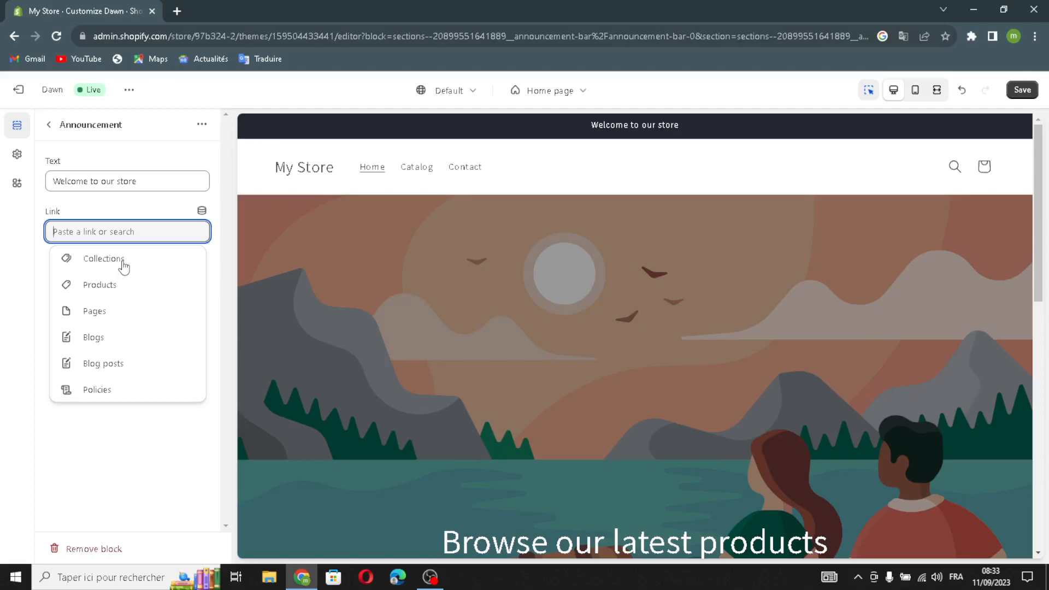
{"action": "left_click", "coordinate": [123, 263]}
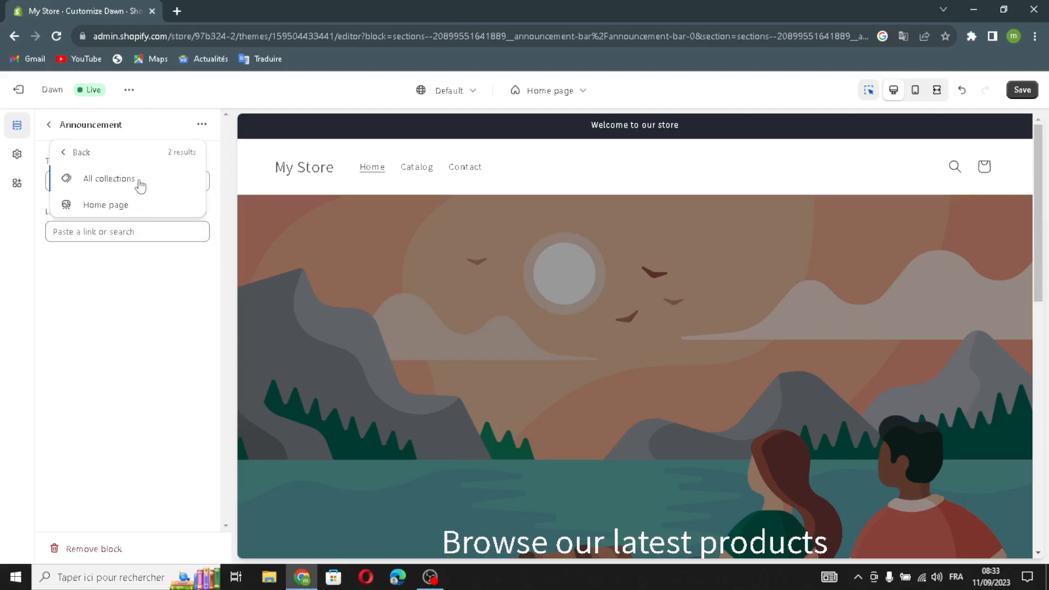
{"action": "left_click", "coordinate": [139, 181]}
{"action": "left_click", "coordinate": [50, 124]}
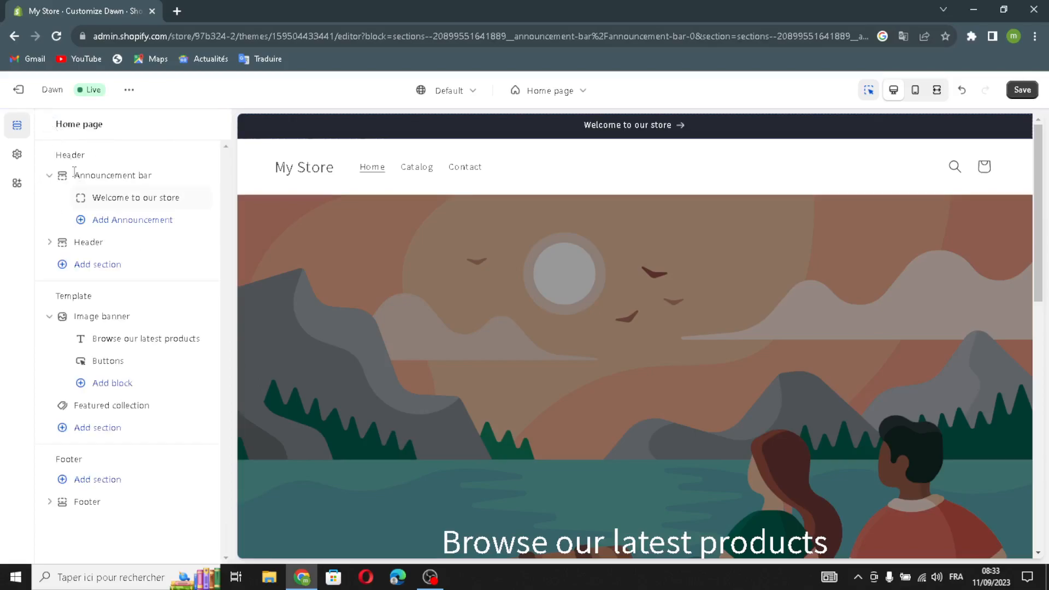
Set the header's desktop logo position to Top center
{"action": "left_click", "coordinate": [131, 246]}
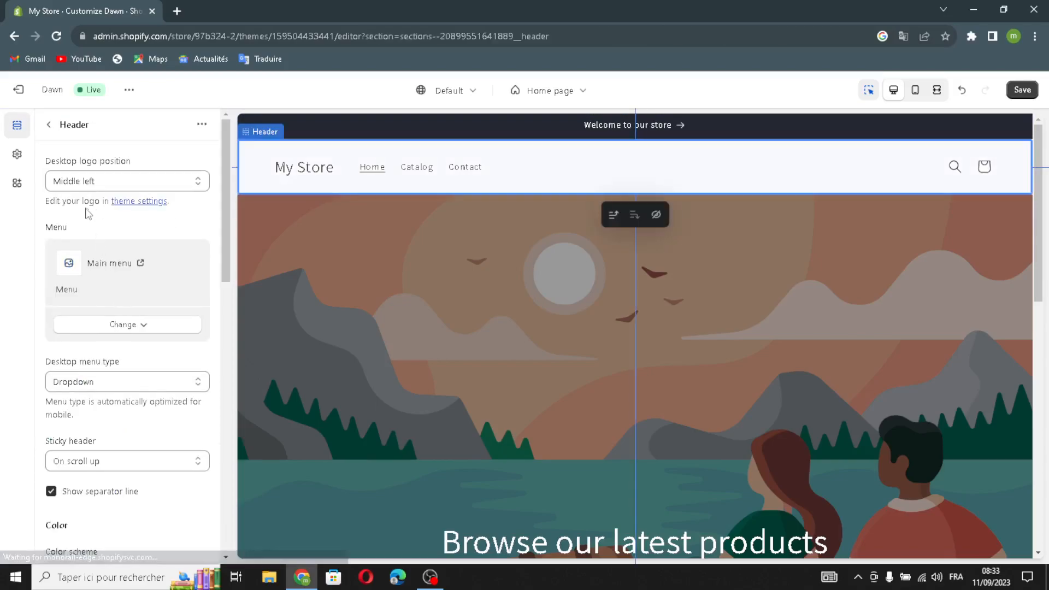
{"action": "left_click", "coordinate": [120, 180]}
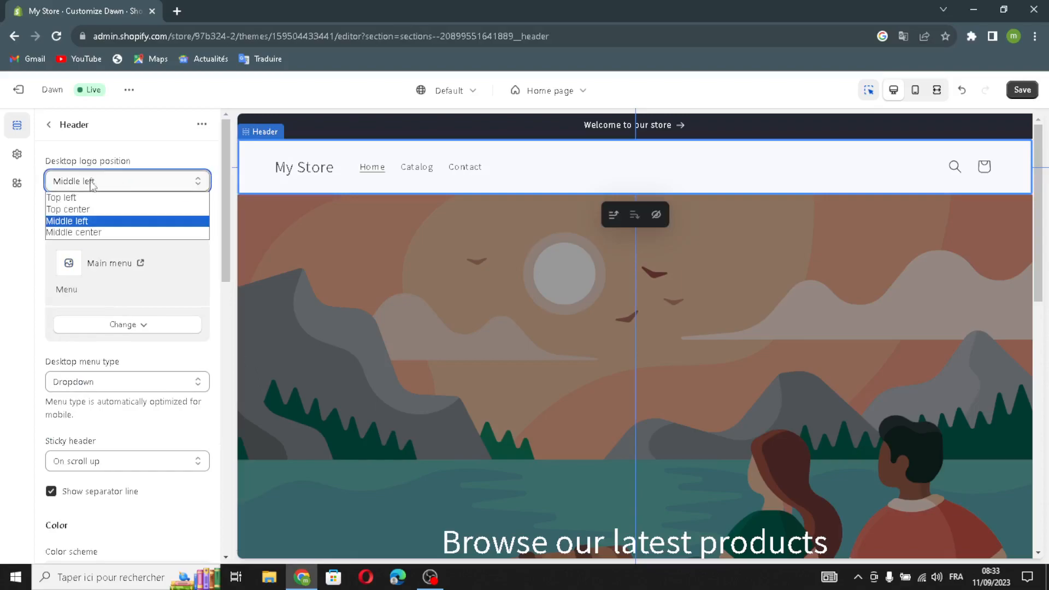
{"action": "left_click", "coordinate": [77, 219]}
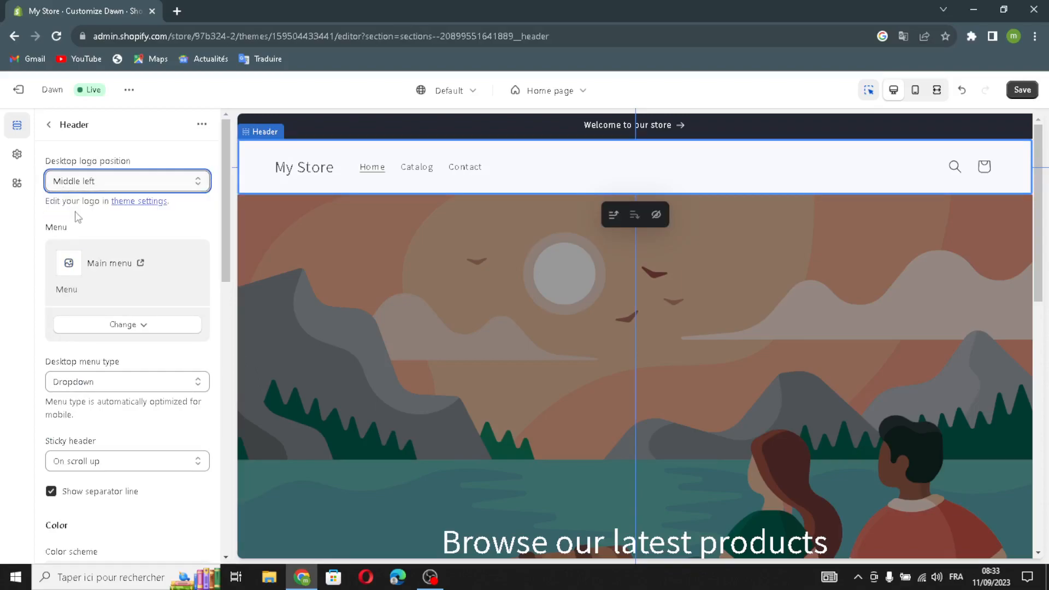
{"action": "key", "text": "Up"}
{"action": "left_click", "coordinate": [131, 326]}
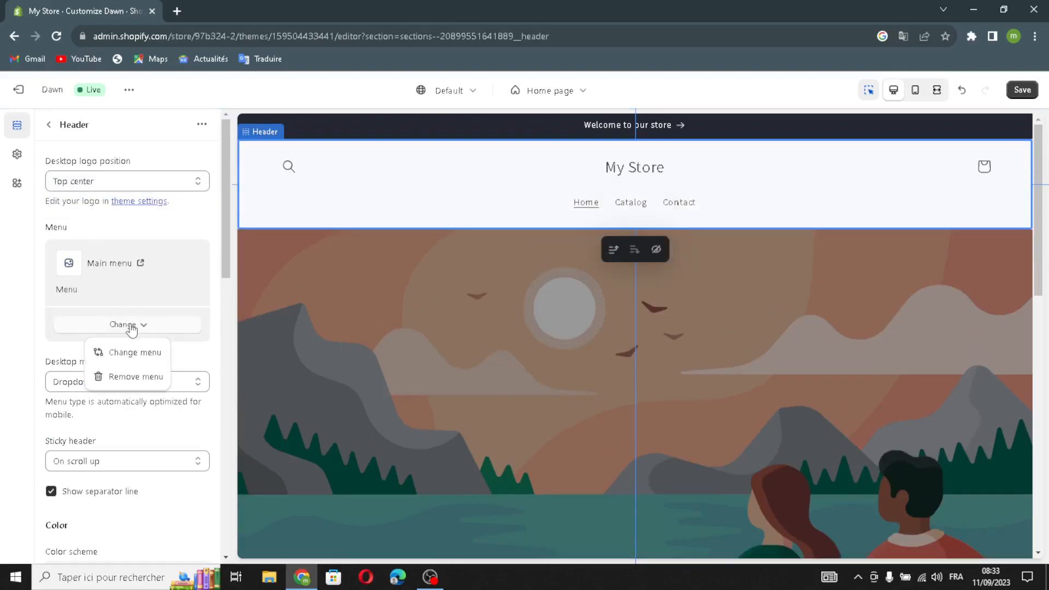
{"action": "left_click", "coordinate": [83, 354]}
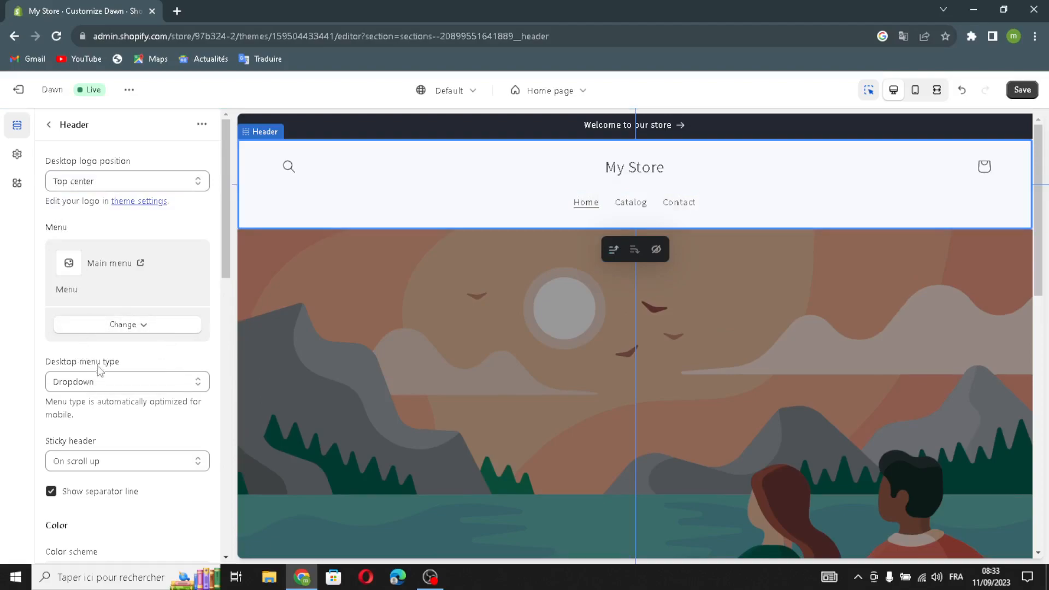
{"action": "left_click", "coordinate": [99, 376]}
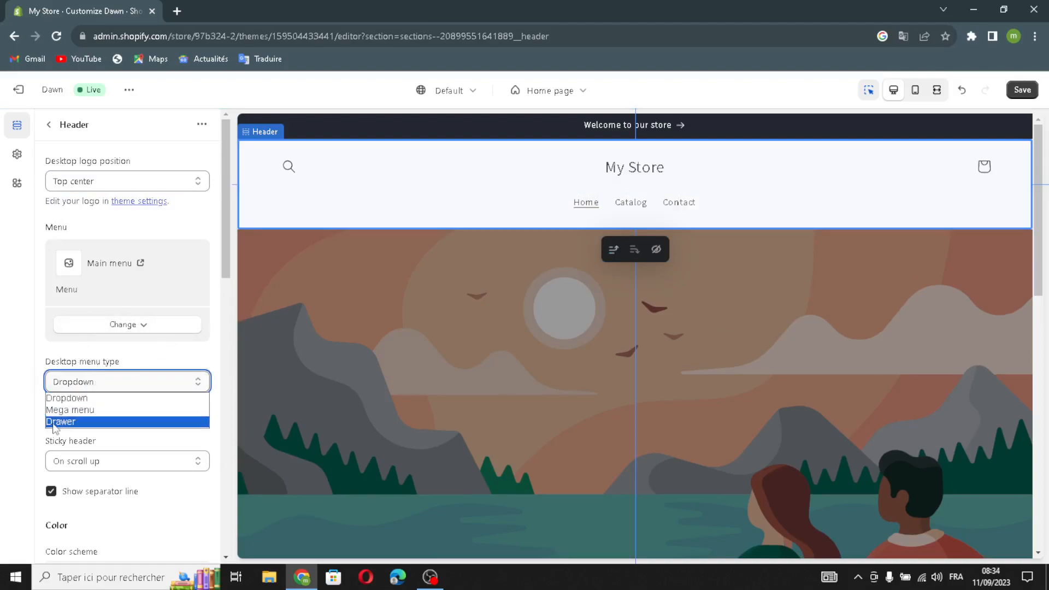
{"action": "left_click", "coordinate": [96, 364]}
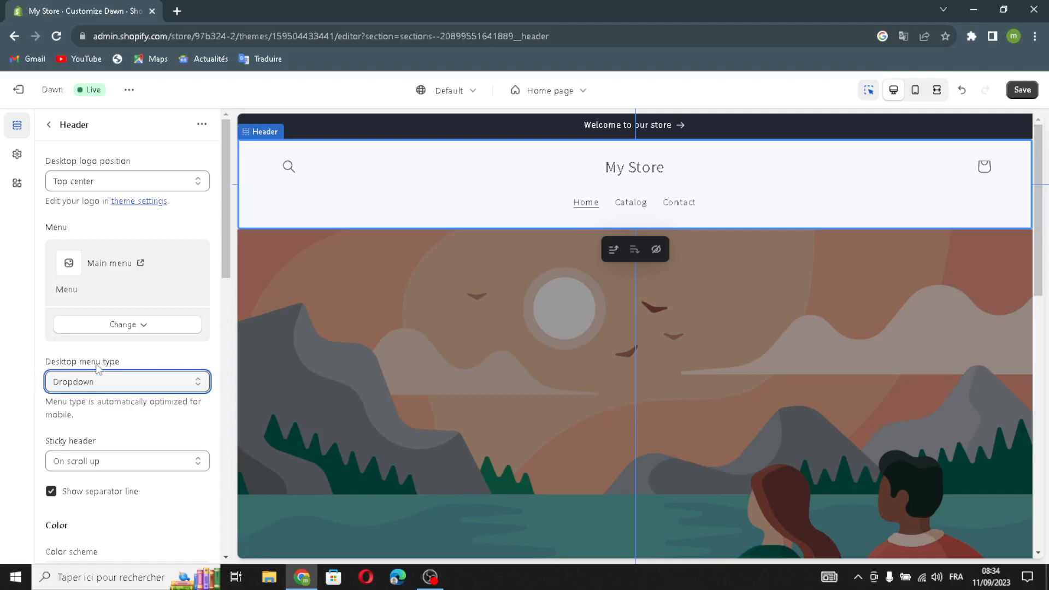
Set the header's sticky behavior to Always
{"action": "left_click", "coordinate": [51, 487]}
{"action": "scroll", "coordinate": [50, 487], "scroll_direction": "down", "scroll_amount": 2}
{"action": "left_click", "coordinate": [94, 331]}
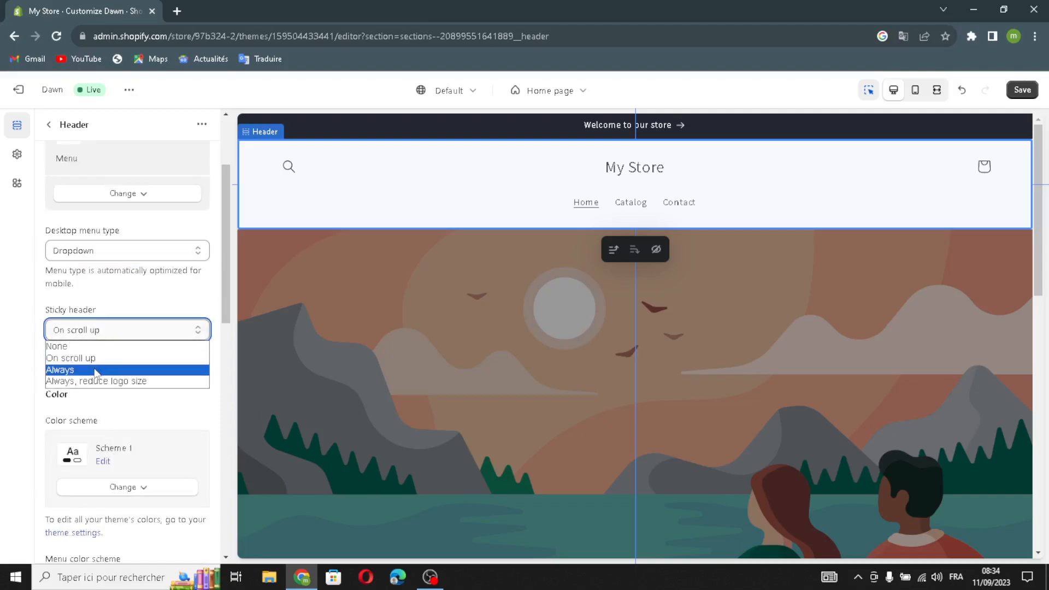
{"action": "left_click", "coordinate": [96, 370]}
{"action": "left_click", "coordinate": [112, 327]}
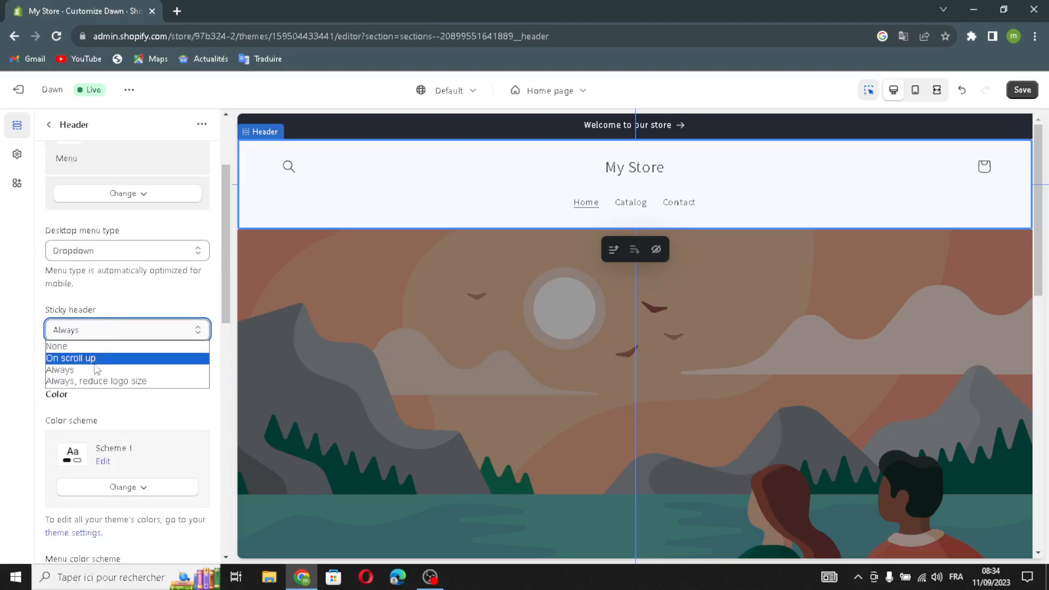
{"action": "left_click", "coordinate": [11, 346]}
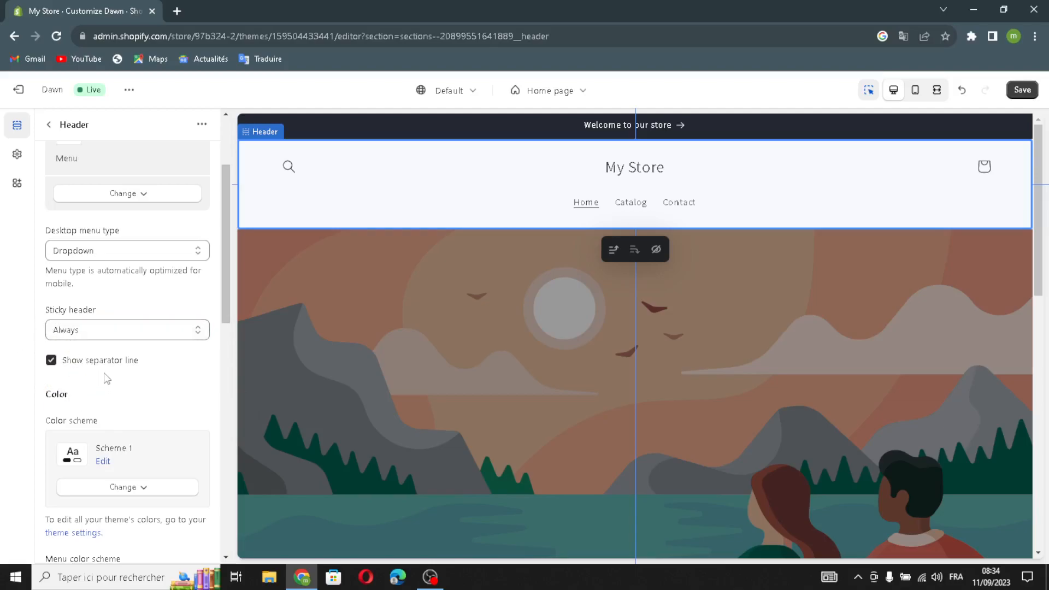
Review the header's color schemes, country and language selectors, mobile logo position, bottom margin and section padding
{"action": "scroll", "coordinate": [107, 378], "scroll_direction": "down", "scroll_amount": 3}
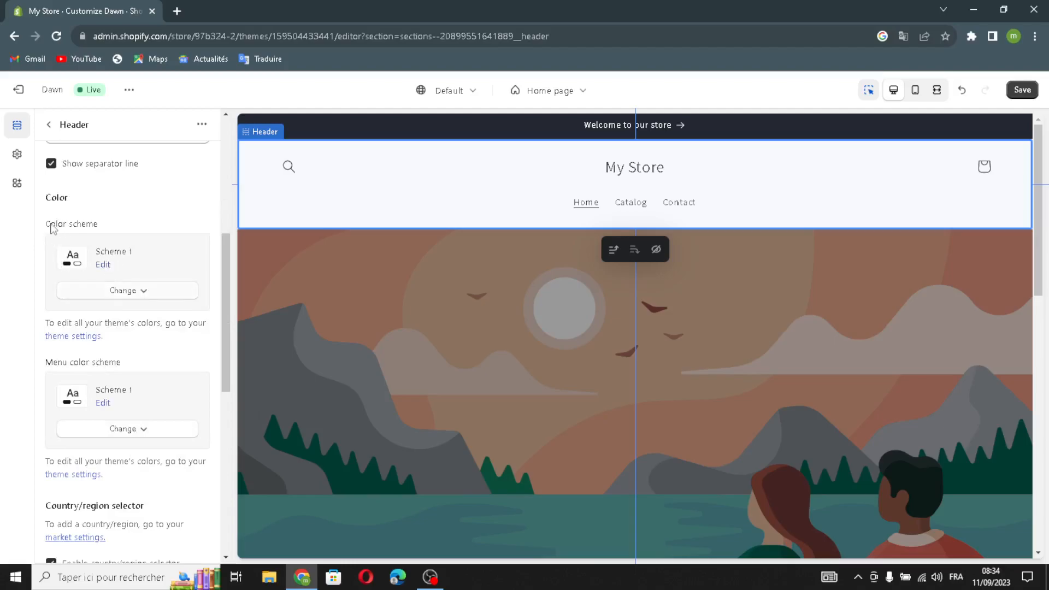
{"action": "scroll", "coordinate": [62, 395], "scroll_direction": "down", "scroll_amount": 1}
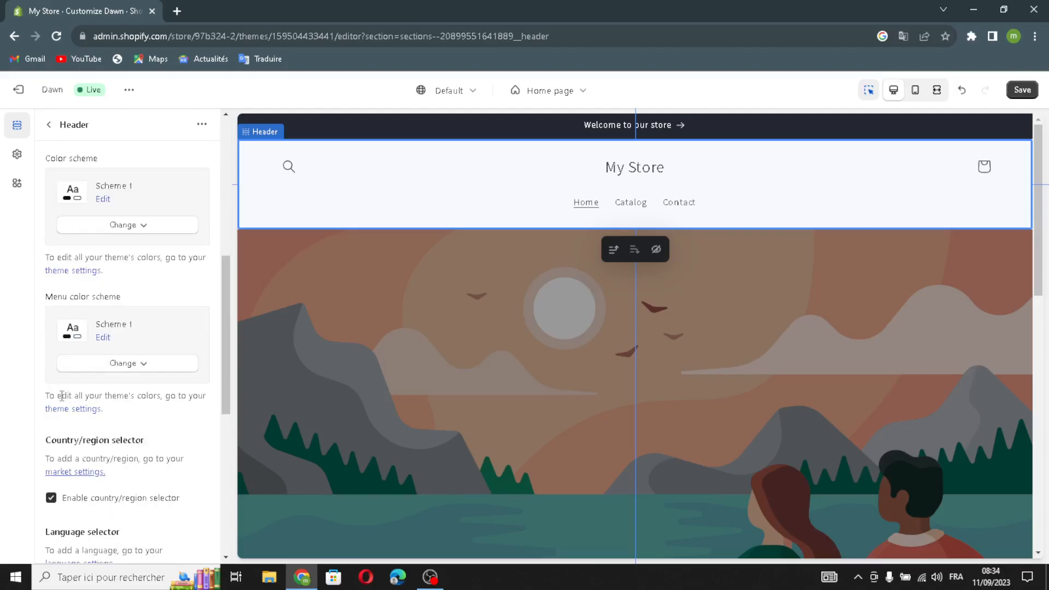
{"action": "scroll", "coordinate": [101, 347], "scroll_direction": "down", "scroll_amount": 2}
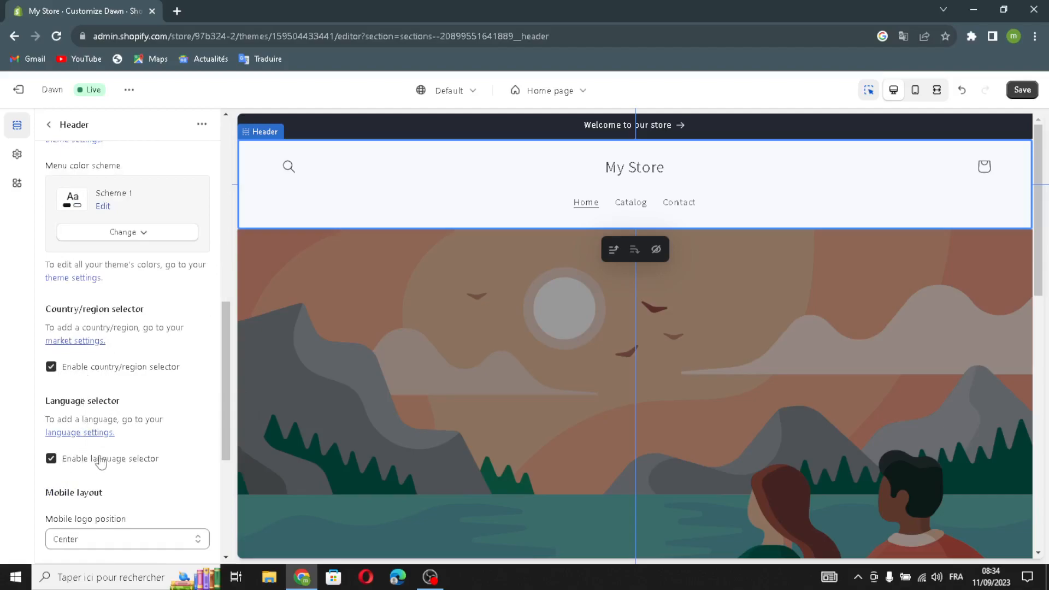
{"action": "scroll", "coordinate": [128, 474], "scroll_direction": "down", "scroll_amount": 1}
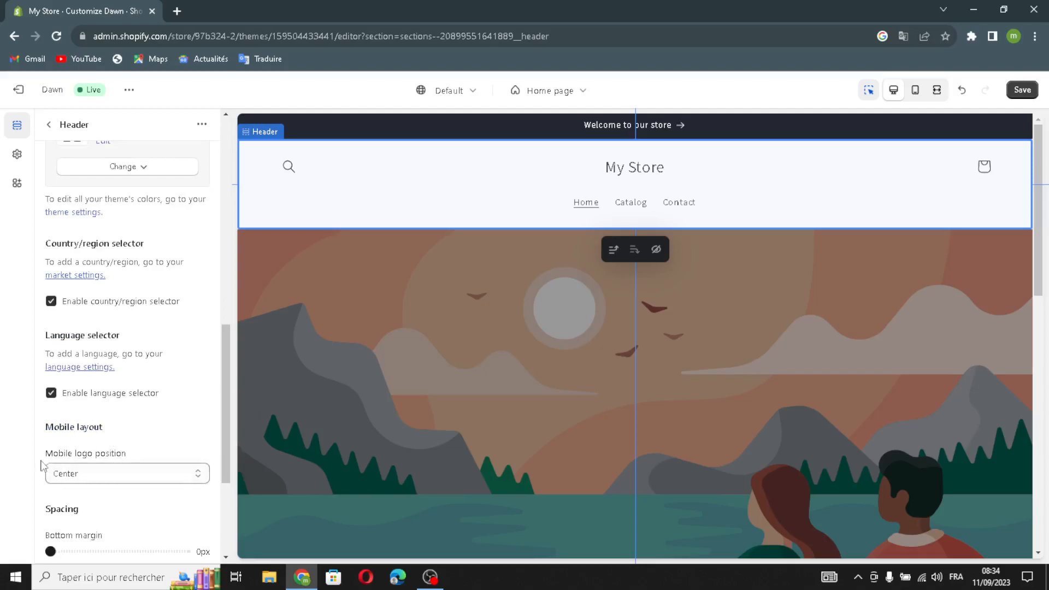
{"action": "scroll", "coordinate": [141, 423], "scroll_direction": "down", "scroll_amount": 1}
{"action": "scroll", "coordinate": [92, 488], "scroll_direction": "down", "scroll_amount": 1}
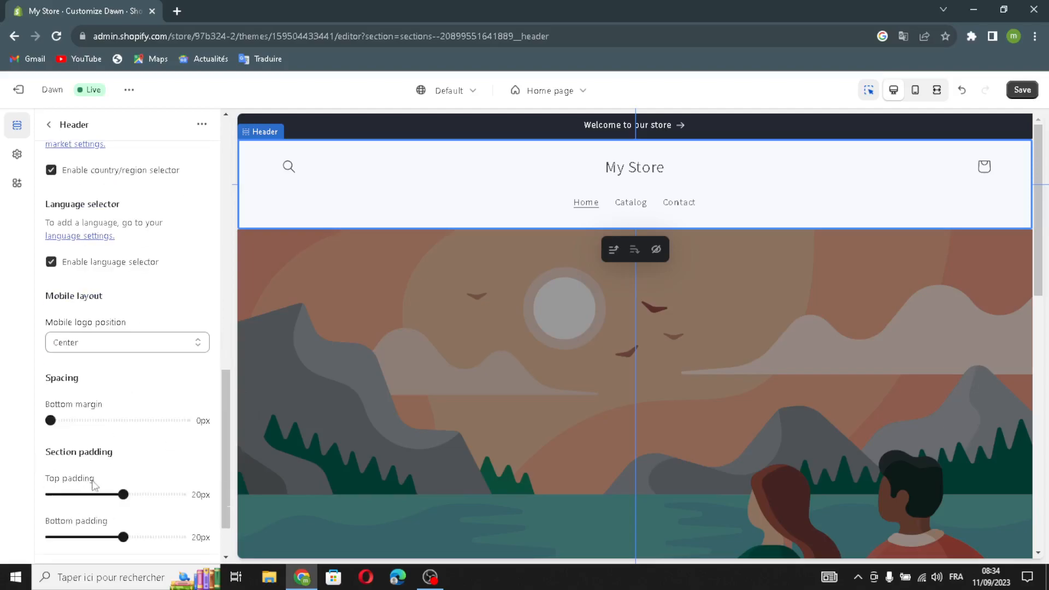
{"action": "scroll", "coordinate": [89, 441], "scroll_direction": "down", "scroll_amount": 1}
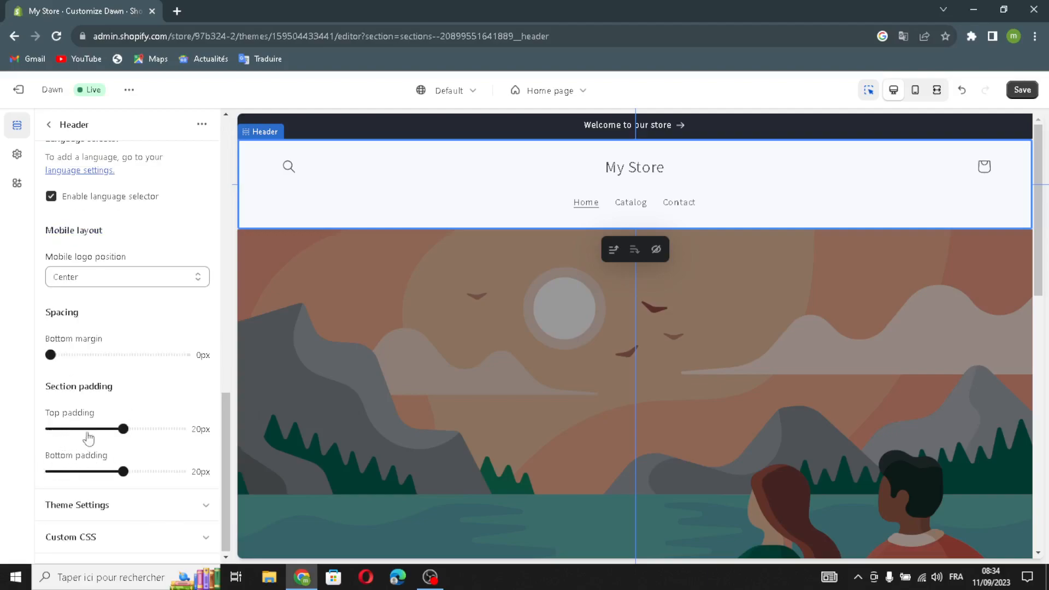
Expand the theme settings within the header section and open the image selection for the logo
{"action": "left_click", "coordinate": [76, 505]}
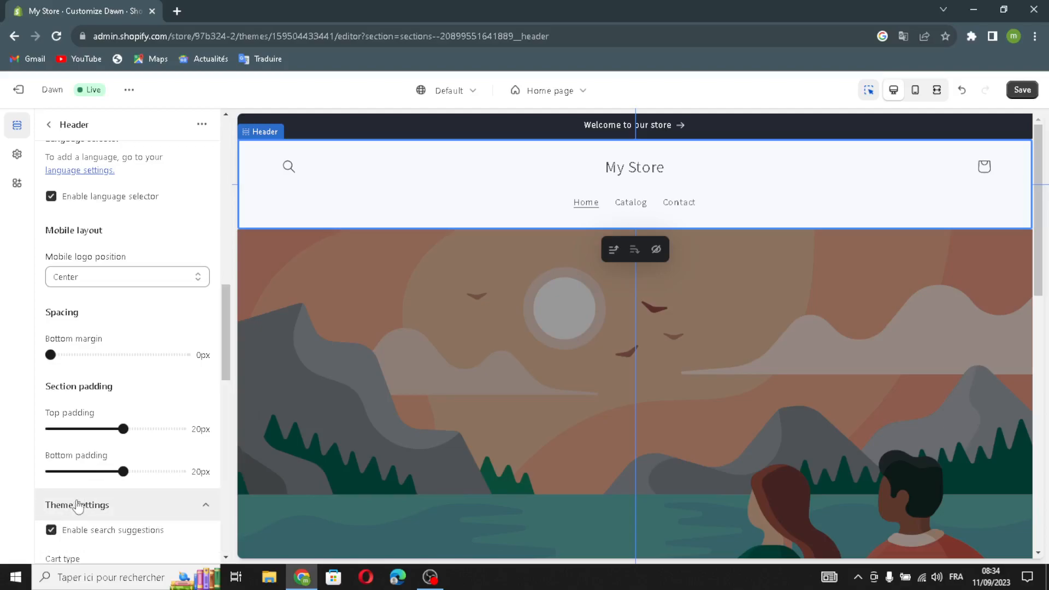
{"action": "scroll", "coordinate": [111, 492], "scroll_direction": "down", "scroll_amount": 1}
{"action": "scroll", "coordinate": [109, 501], "scroll_direction": "down", "scroll_amount": 1}
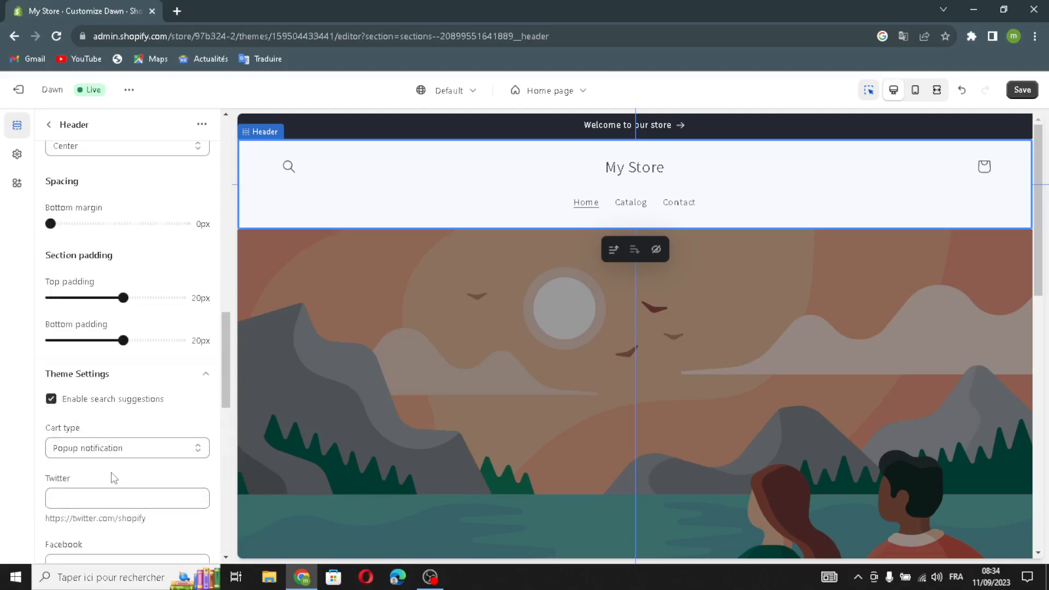
{"action": "scroll", "coordinate": [113, 477], "scroll_direction": "down", "scroll_amount": 1}
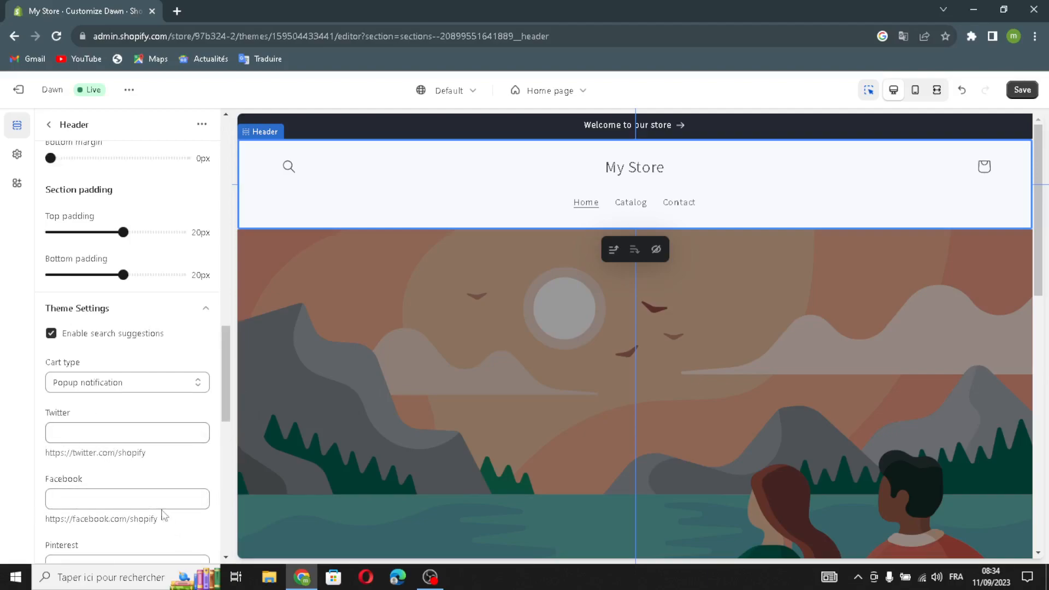
{"action": "scroll", "coordinate": [136, 454], "scroll_direction": "down", "scroll_amount": 2}
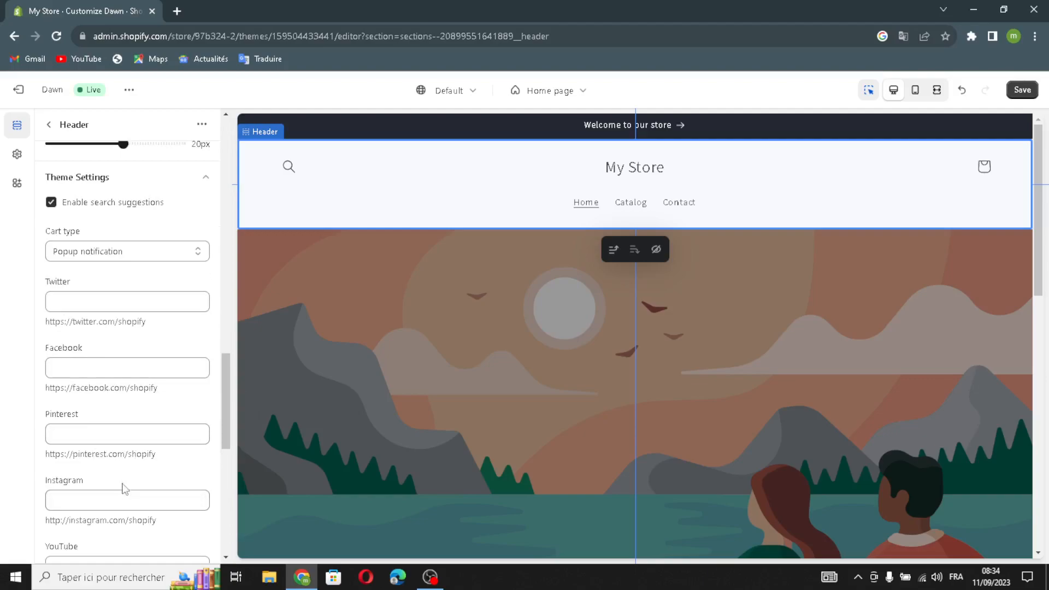
{"action": "scroll", "coordinate": [192, 431], "scroll_direction": "down", "scroll_amount": 2}
{"action": "scroll", "coordinate": [192, 431], "scroll_direction": "down", "scroll_amount": 5}
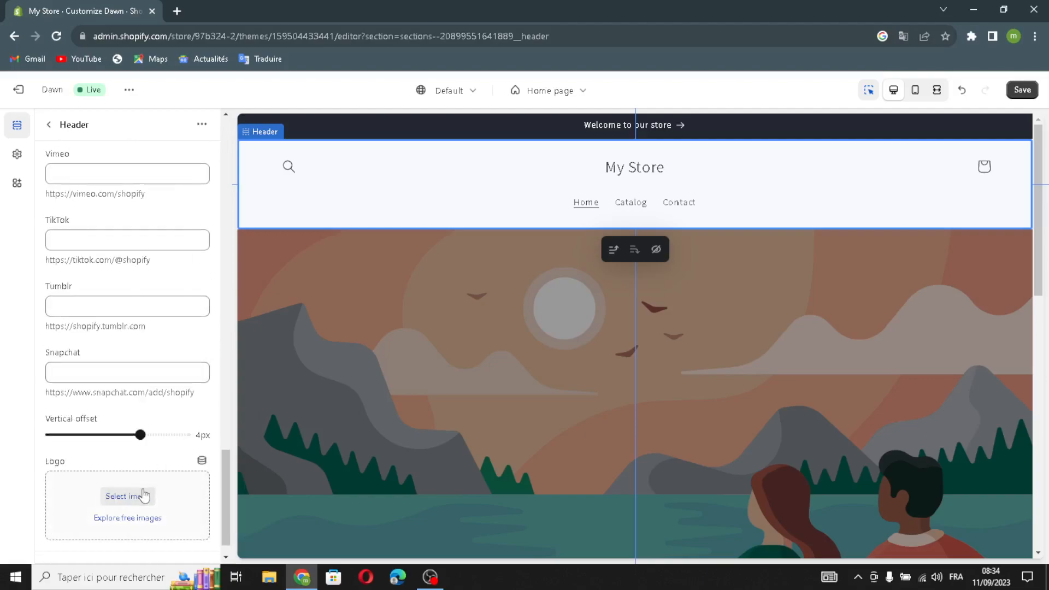
{"action": "left_click", "coordinate": [137, 500]}
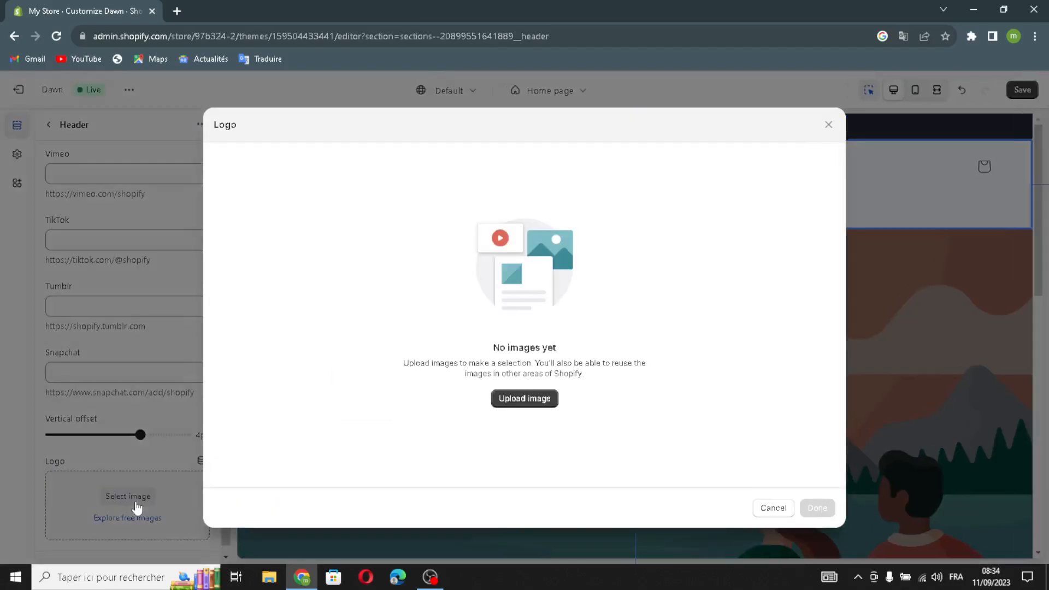
Search Google Images for "business plan templates logo ideas" in a new browser tab
{"action": "left_click", "coordinate": [179, 12]}
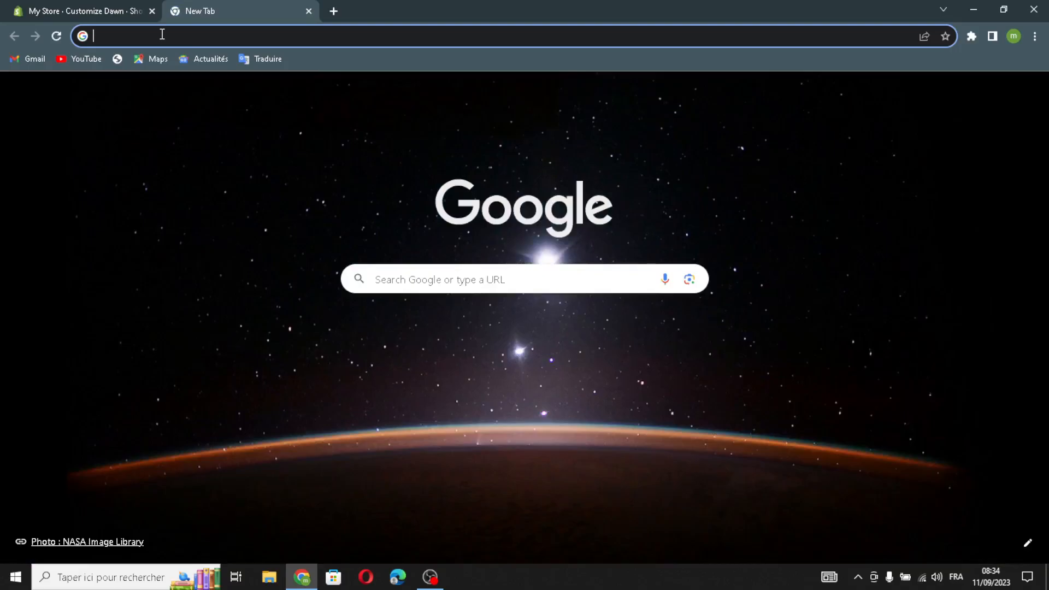
{"action": "type", "text": "business"}
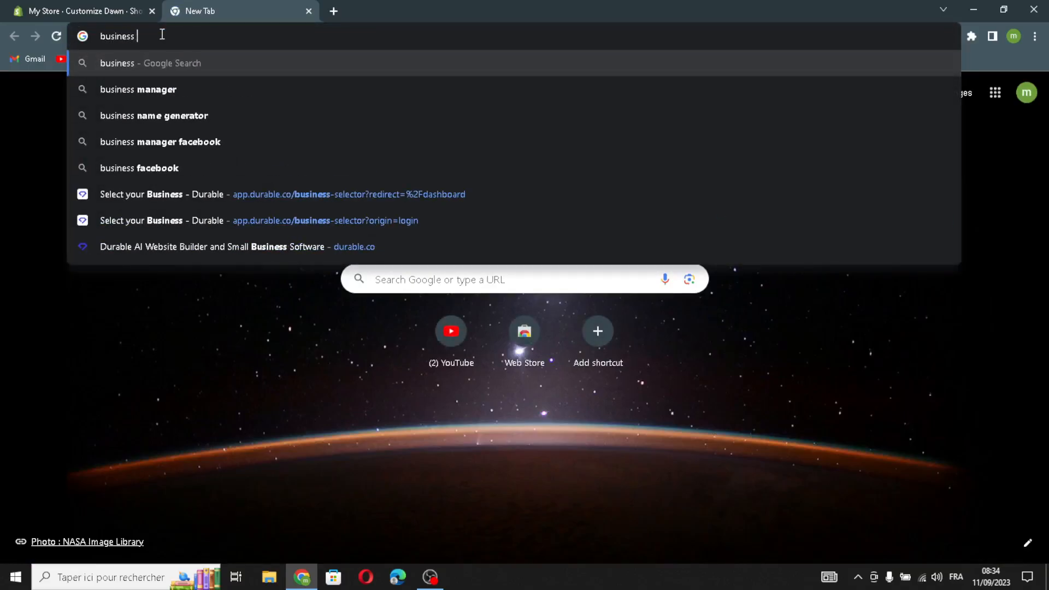
{"action": "type", "text": " plan templea"}
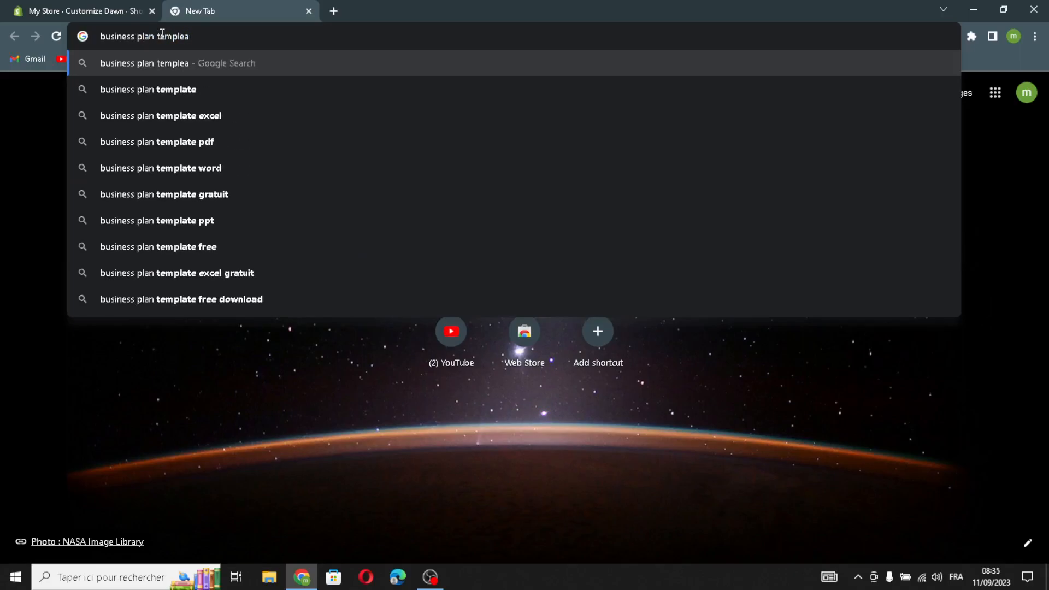
{"action": "key", "text": "BackSpace"}
{"action": "key", "text": "BackSpace"}
{"action": "type", "text": "ates"}
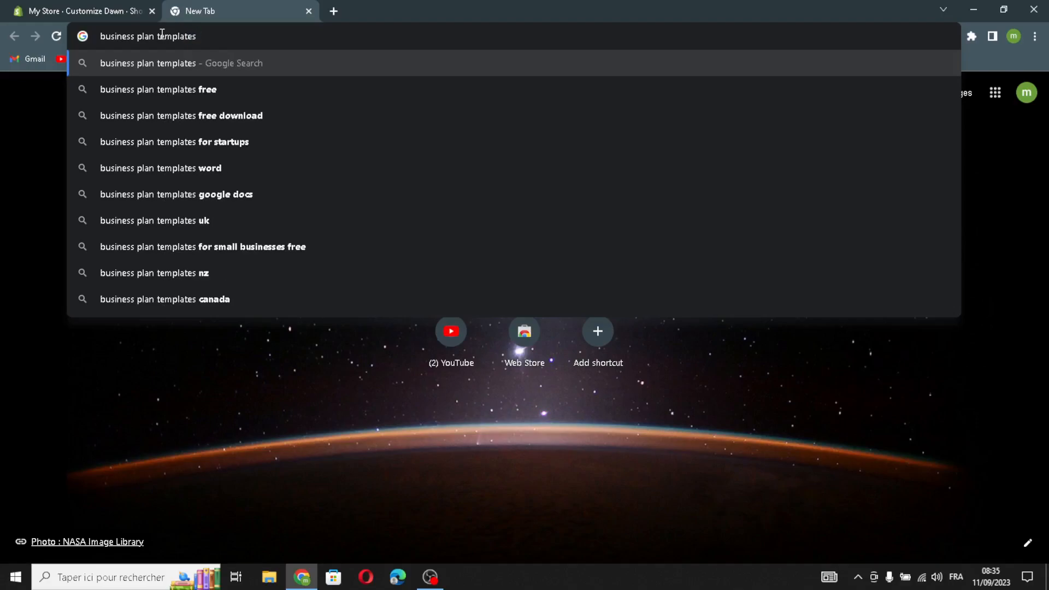
{"action": "type", "text": " logo "}
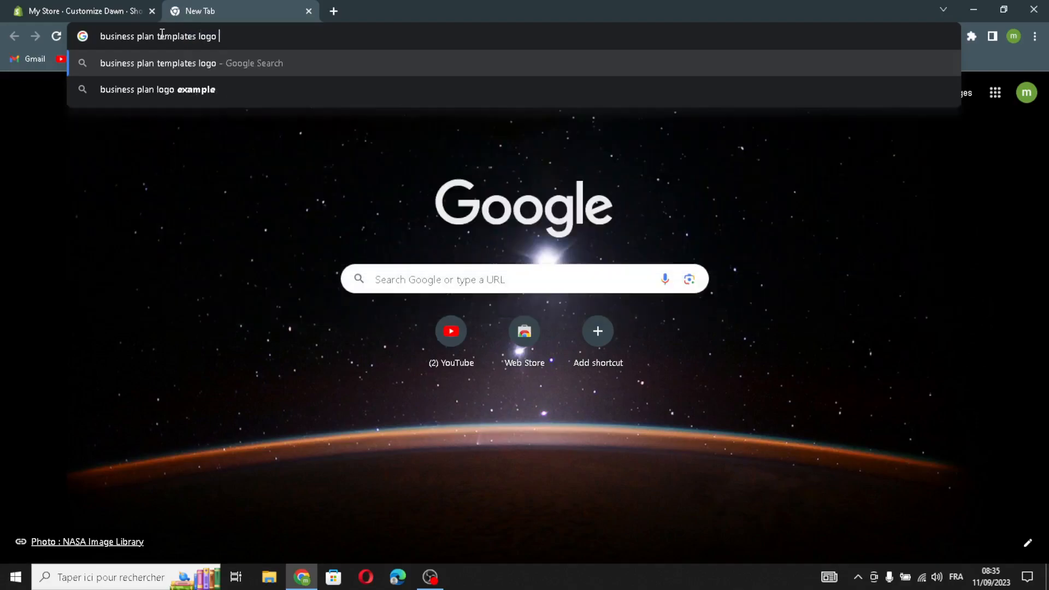
{"action": "type", "text": "ideas"}
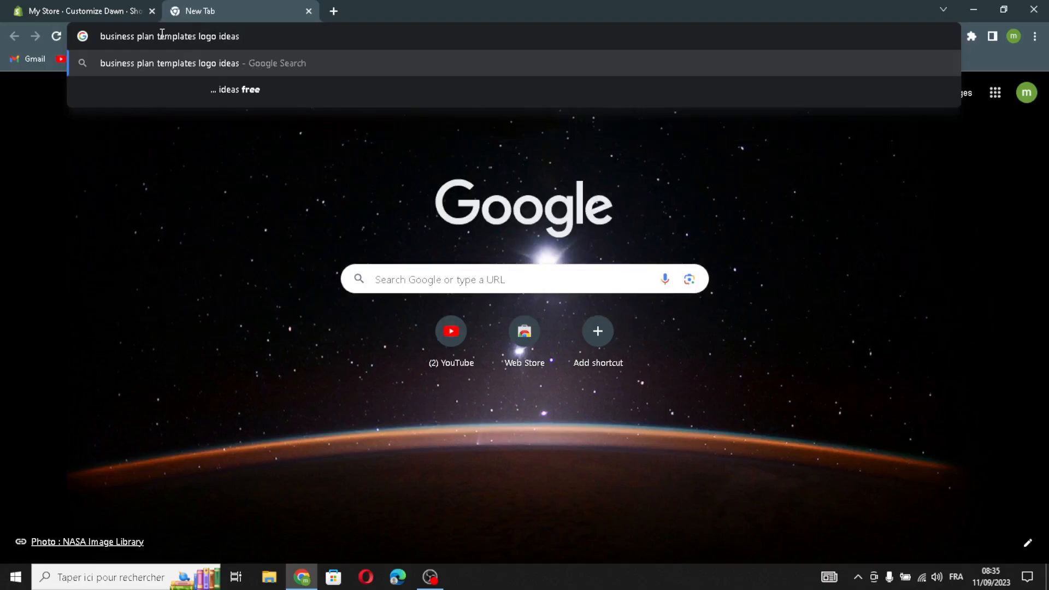
{"action": "key", "text": "Return"}
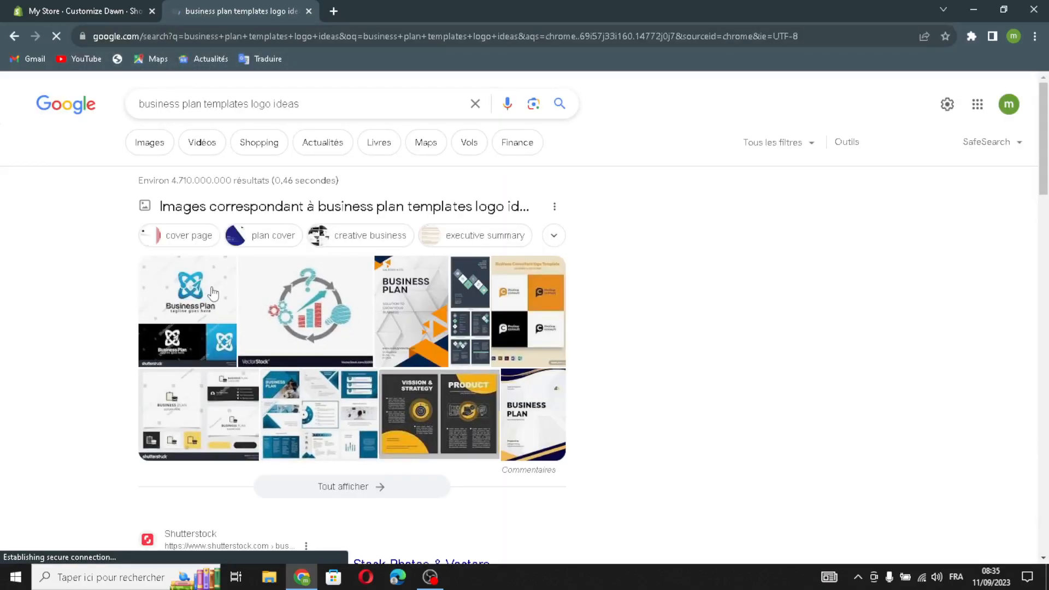
{"action": "left_click", "coordinate": [192, 141]}
{"action": "left_click", "coordinate": [184, 143]}
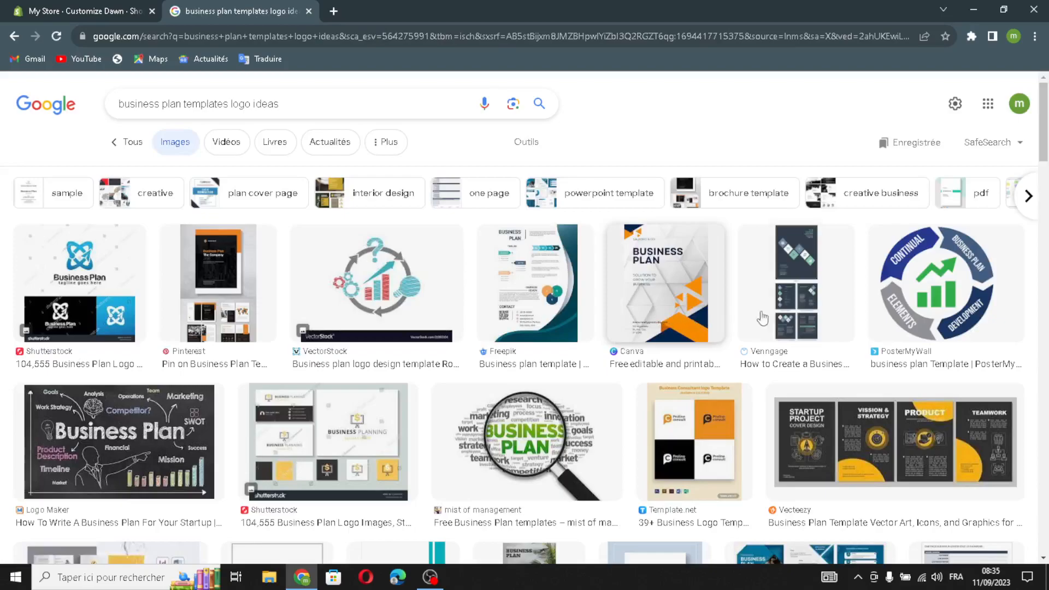
Upload the circular business plan graphic from PosterMyWall as the store logo, apply it and return to the section list
{"action": "left_click_drag", "start_coordinate": [923, 256], "coordinate": [382, 293]}
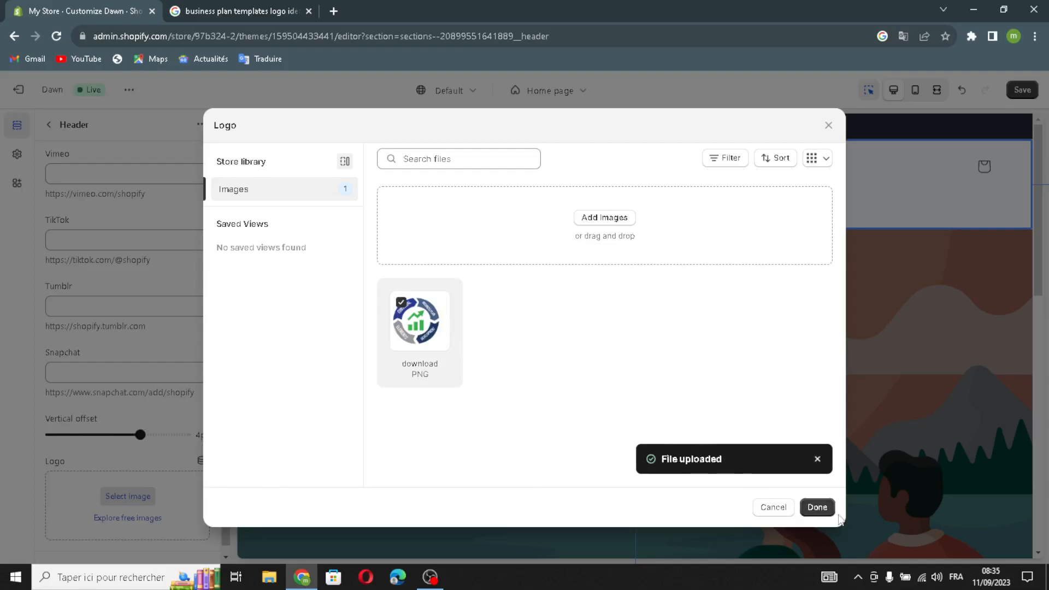
{"action": "left_click", "coordinate": [817, 507]}
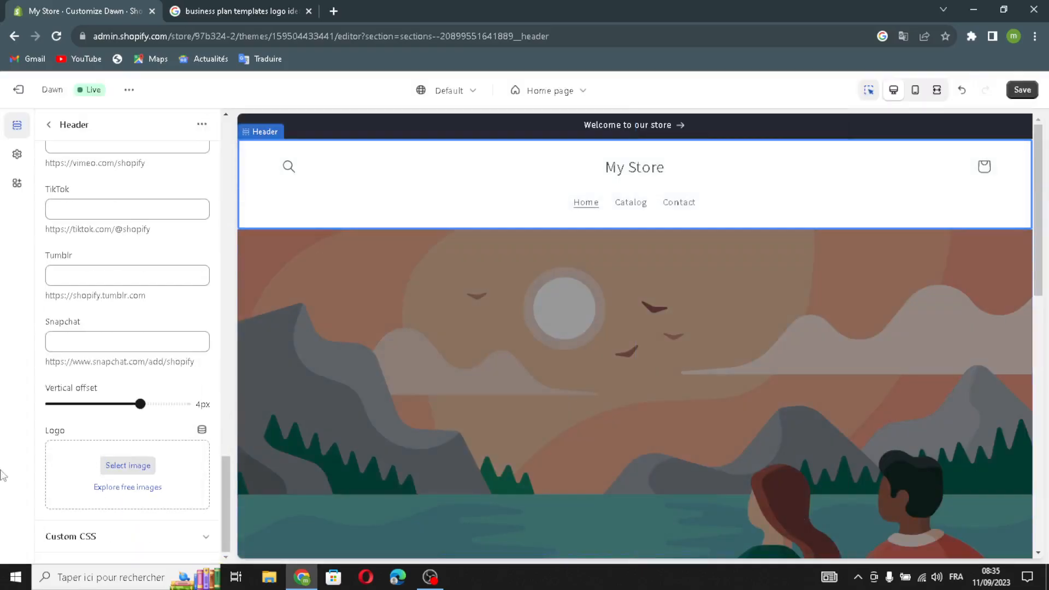
{"action": "scroll", "coordinate": [166, 471], "scroll_direction": "down", "scroll_amount": 3}
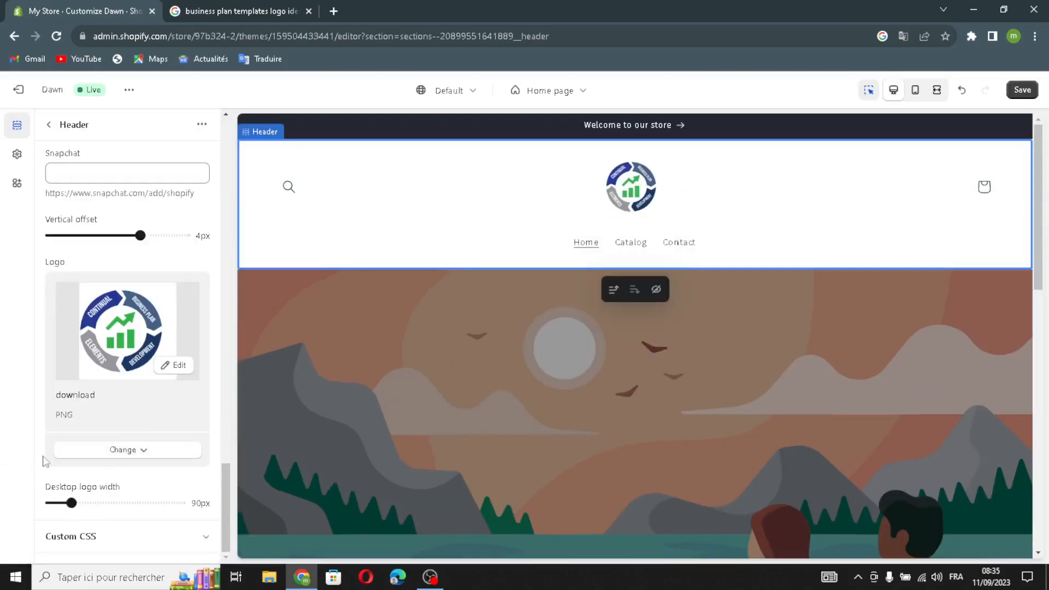
{"action": "scroll", "coordinate": [123, 257], "scroll_direction": "up", "scroll_amount": 15}
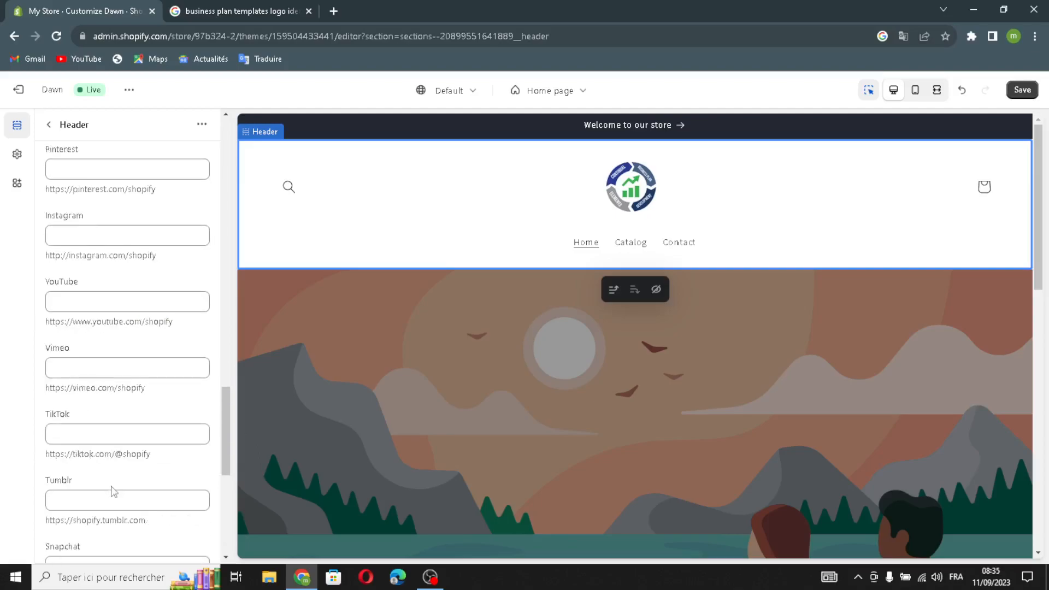
{"action": "left_click", "coordinate": [48, 124]}
Open the Image banner section and start selecting its first image
{"action": "mouse_move", "coordinate": [91, 346]}
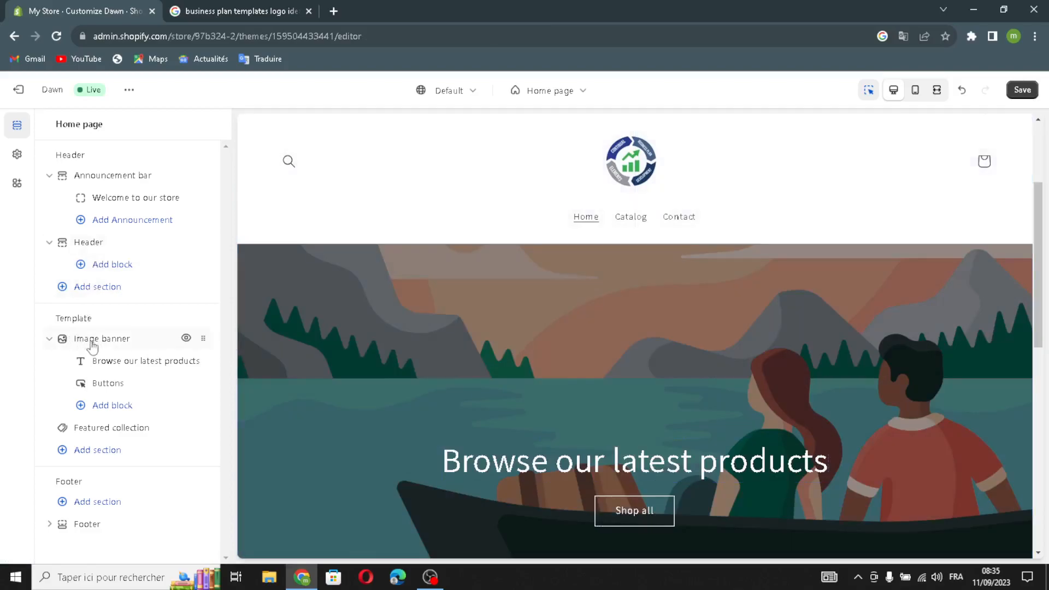
{"action": "left_click", "coordinate": [105, 347]}
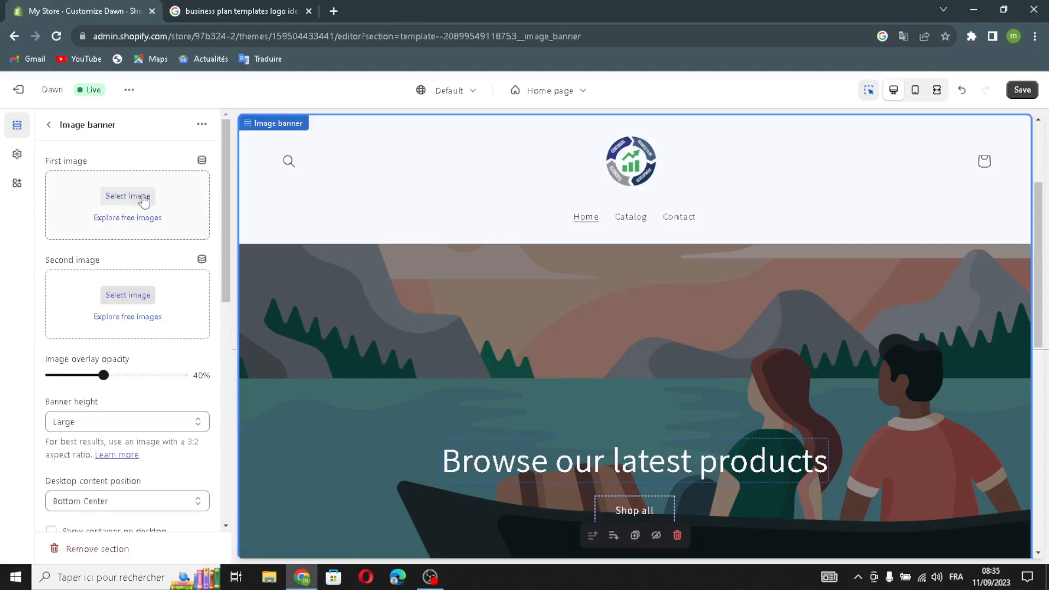
{"action": "left_click", "coordinate": [121, 199]}
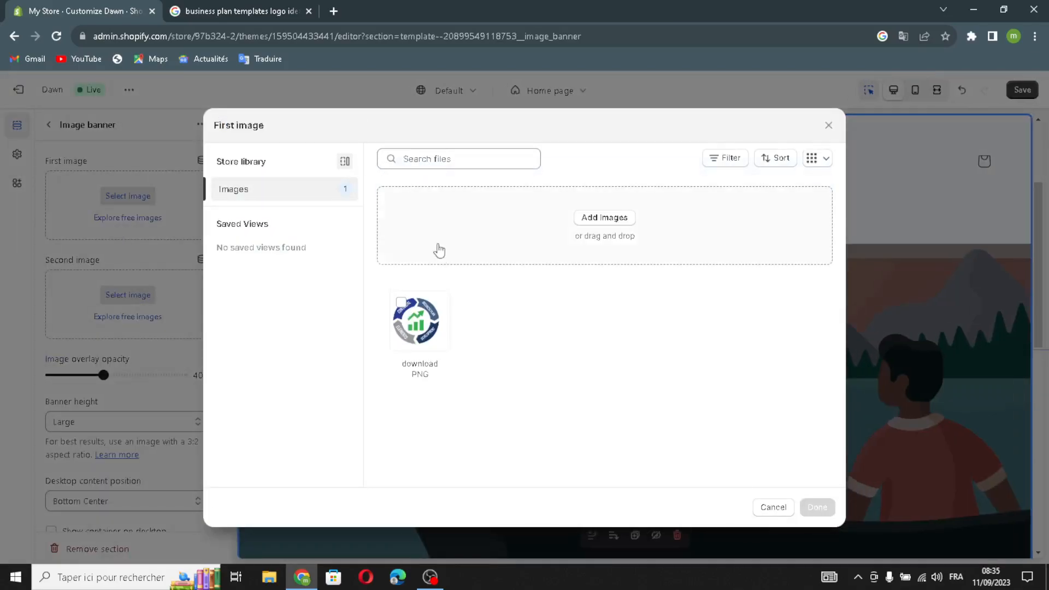
Shorten the Google Images search to "business plan templates" and browse the results for a banner image
{"action": "left_click", "coordinate": [277, 6]}
{"action": "left_click", "coordinate": [534, 113]}
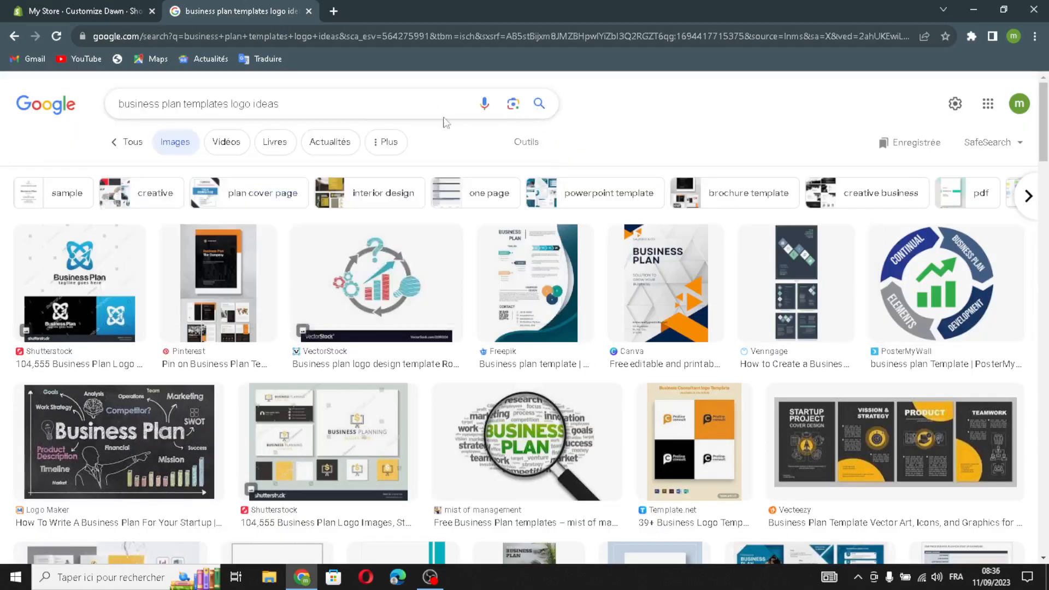
{"action": "left_click_drag", "start_coordinate": [355, 110], "coordinate": [241, 107]}
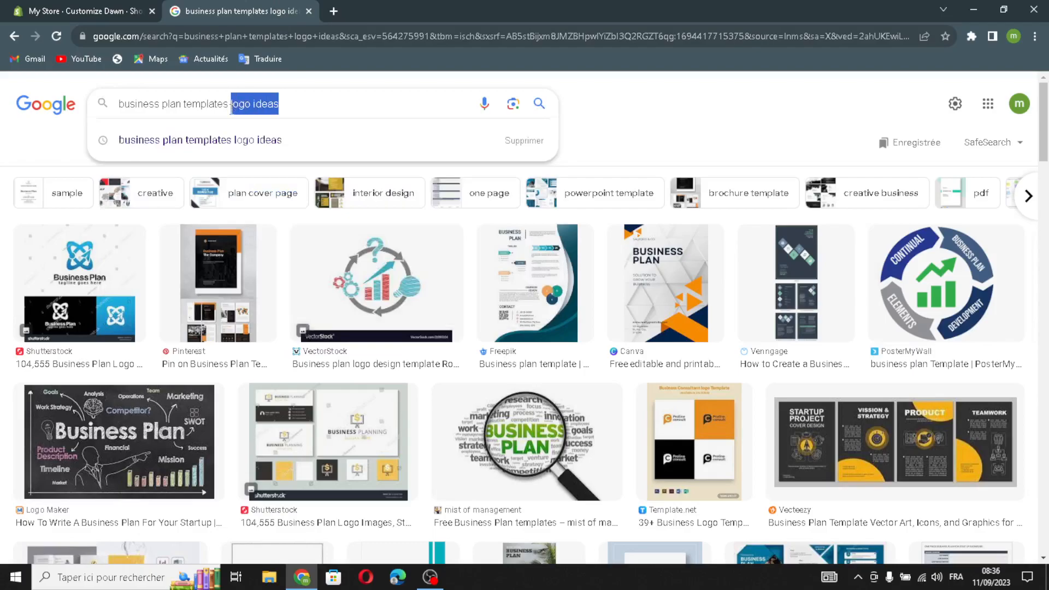
{"action": "key", "text": "BackSpace"}
{"action": "key", "text": "Return"}
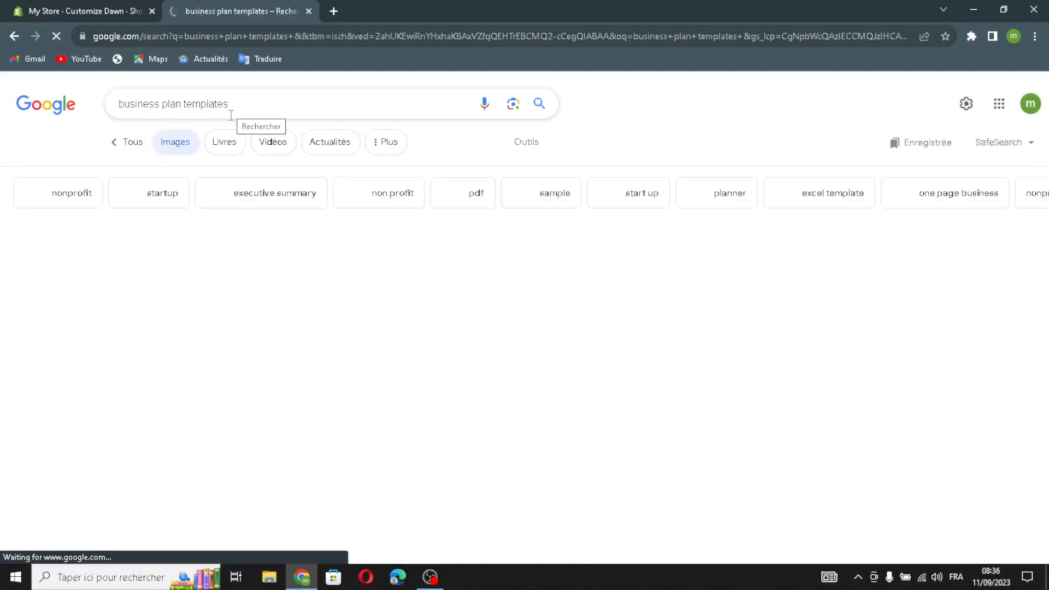
{"action": "scroll", "coordinate": [487, 350], "scroll_direction": "down", "scroll_amount": 5}
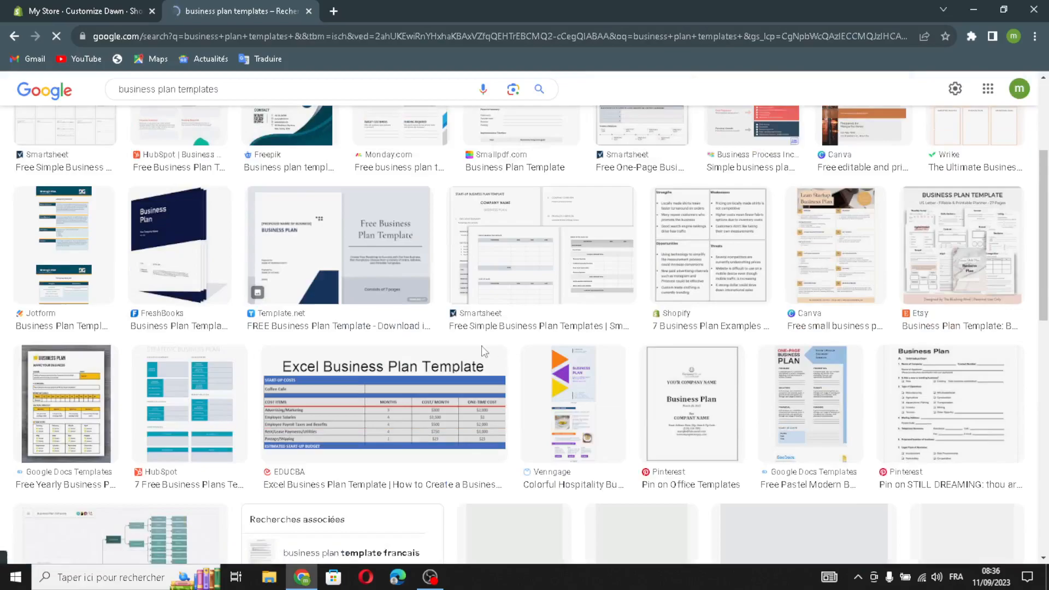
{"action": "scroll", "coordinate": [484, 350], "scroll_direction": "down", "scroll_amount": 7}
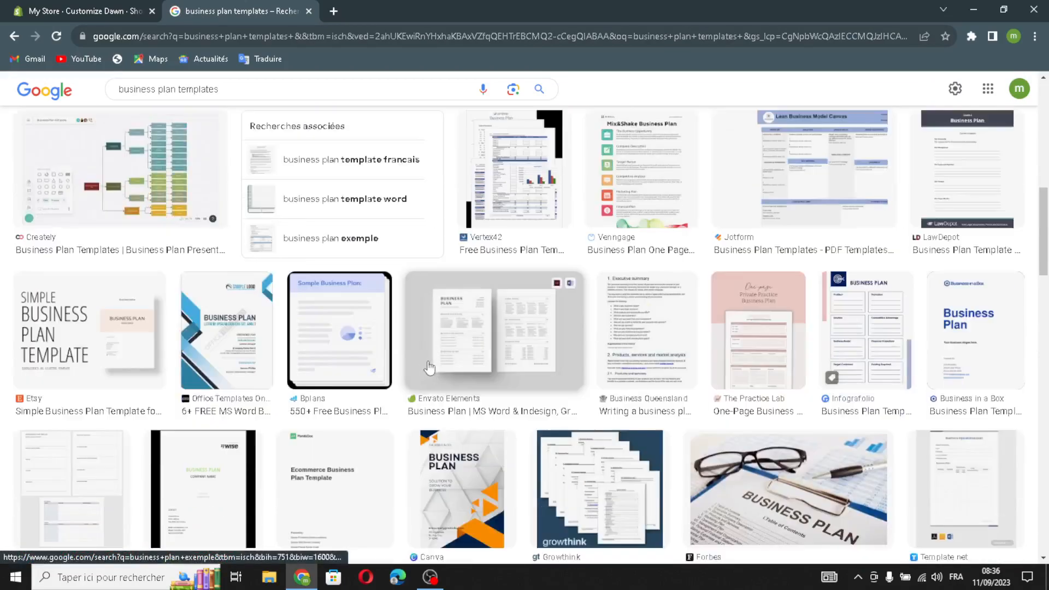
Upload the Theme Junkie yellow-and-grey business plan picture from the image results as the banner's first image and apply it
{"action": "scroll", "coordinate": [427, 367], "scroll_direction": "down", "scroll_amount": 4}
{"action": "scroll", "coordinate": [636, 391], "scroll_direction": "down", "scroll_amount": 1}
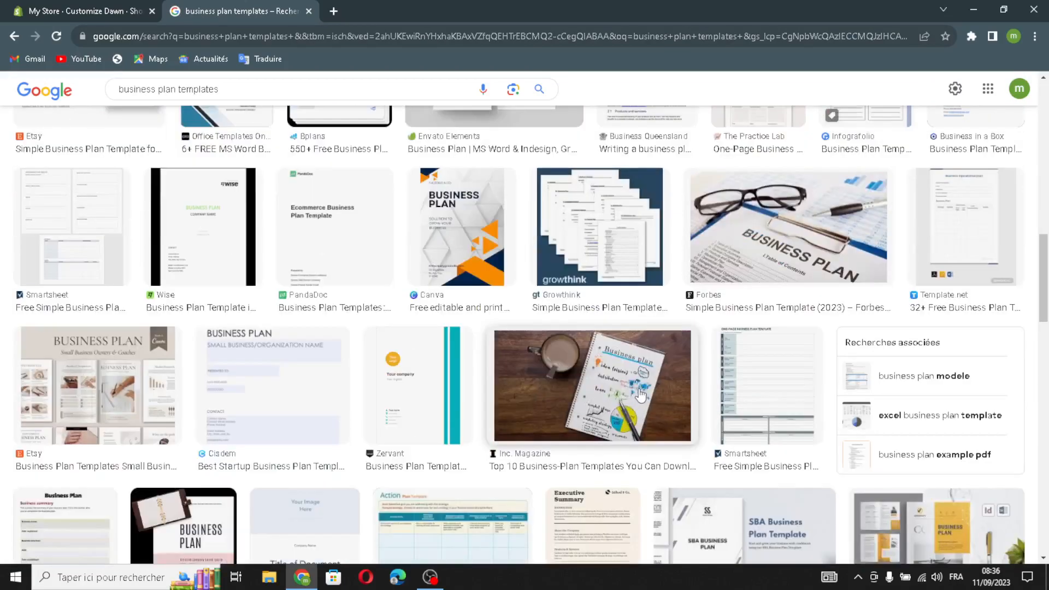
{"action": "scroll", "coordinate": [672, 420], "scroll_direction": "down", "scroll_amount": 3}
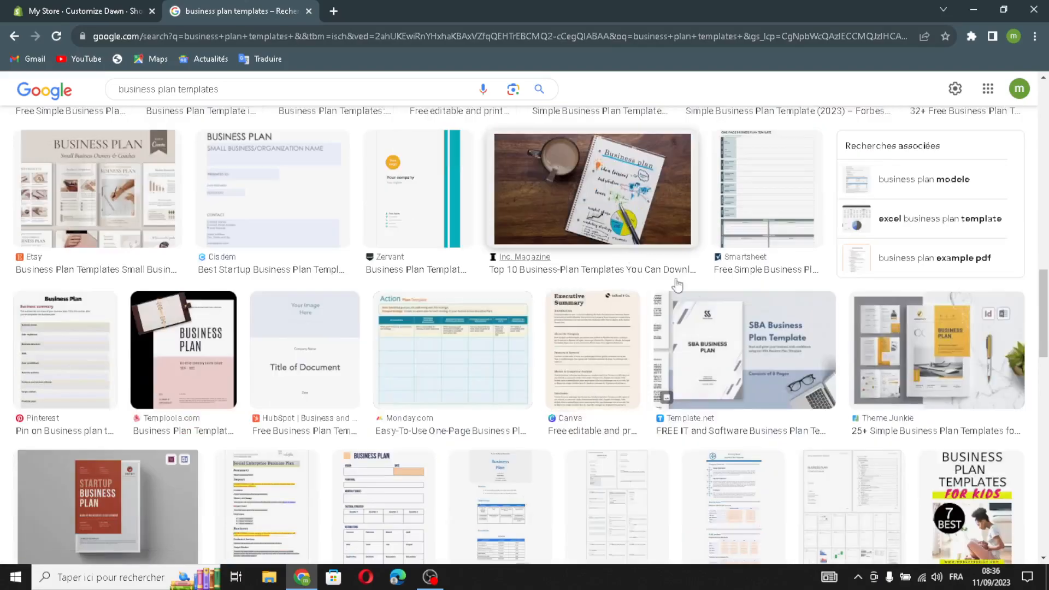
{"action": "left_click", "coordinate": [890, 343]}
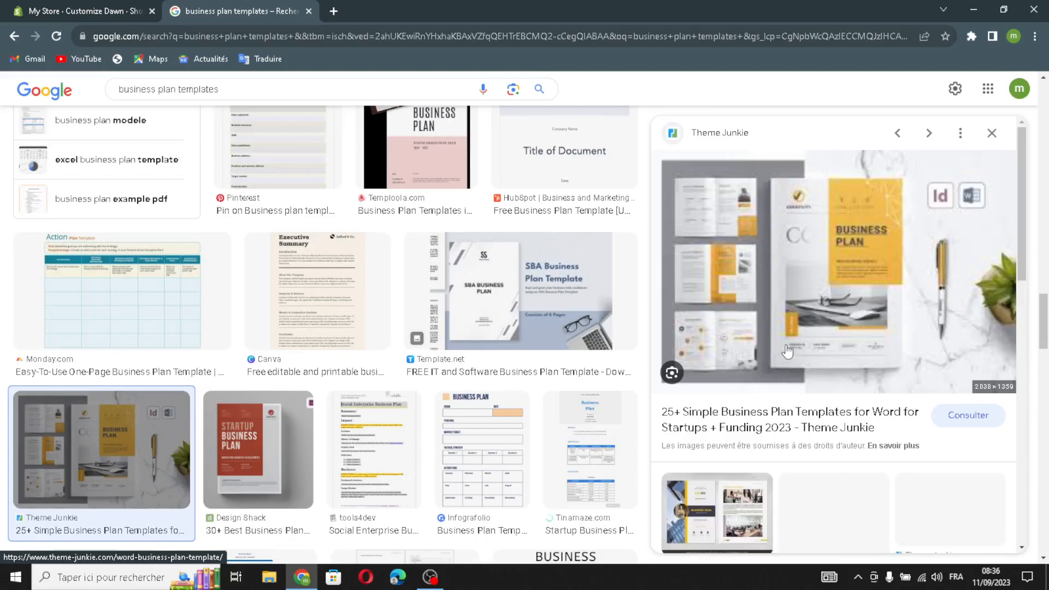
{"action": "left_click_drag", "start_coordinate": [888, 289], "coordinate": [529, 341]}
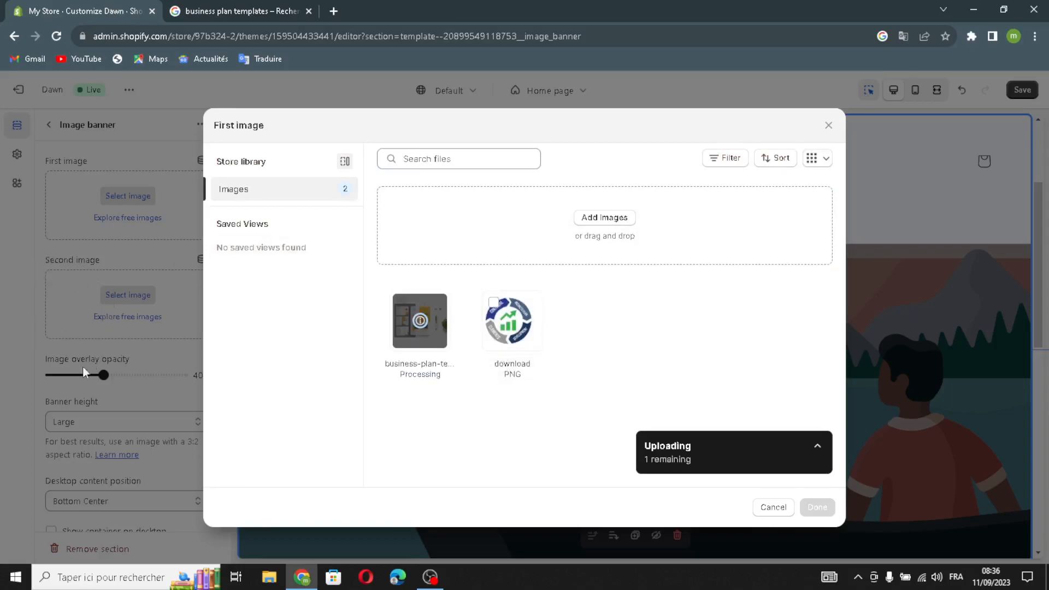
{"action": "left_click", "coordinate": [817, 507]}
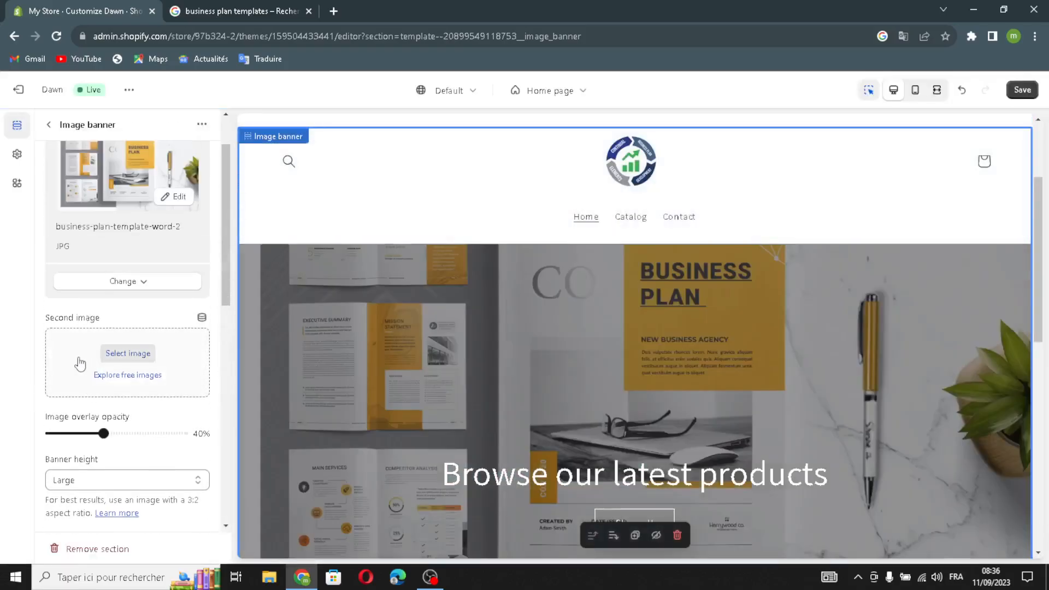
Show the image banner's container on desktop, keep the desktop content alignment at Center, and return to the section list
{"action": "scroll", "coordinate": [110, 306], "scroll_direction": "up", "scroll_amount": 2}
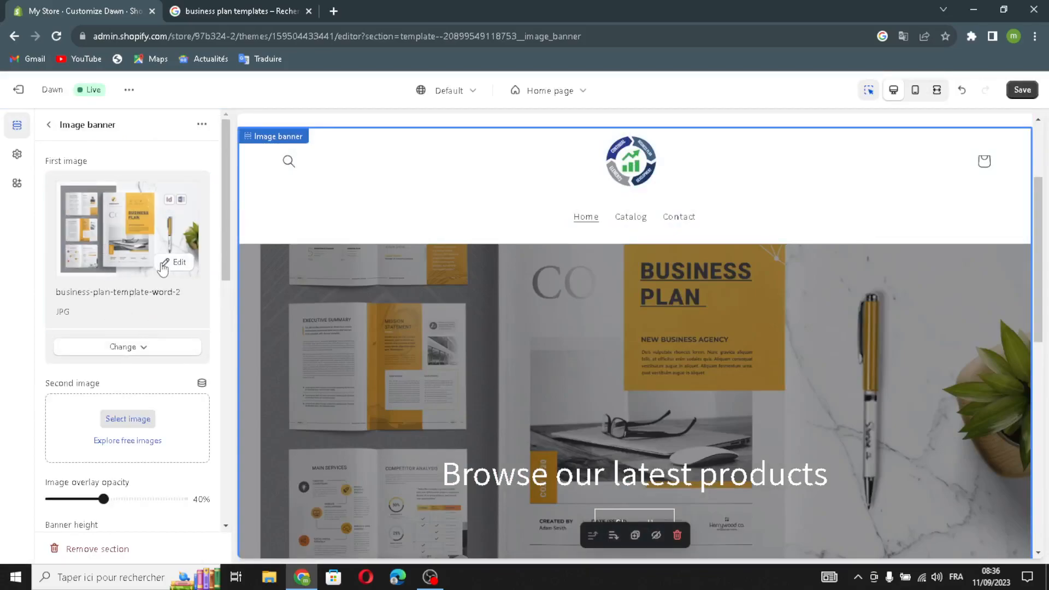
{"action": "scroll", "coordinate": [153, 366], "scroll_direction": "down", "scroll_amount": 3}
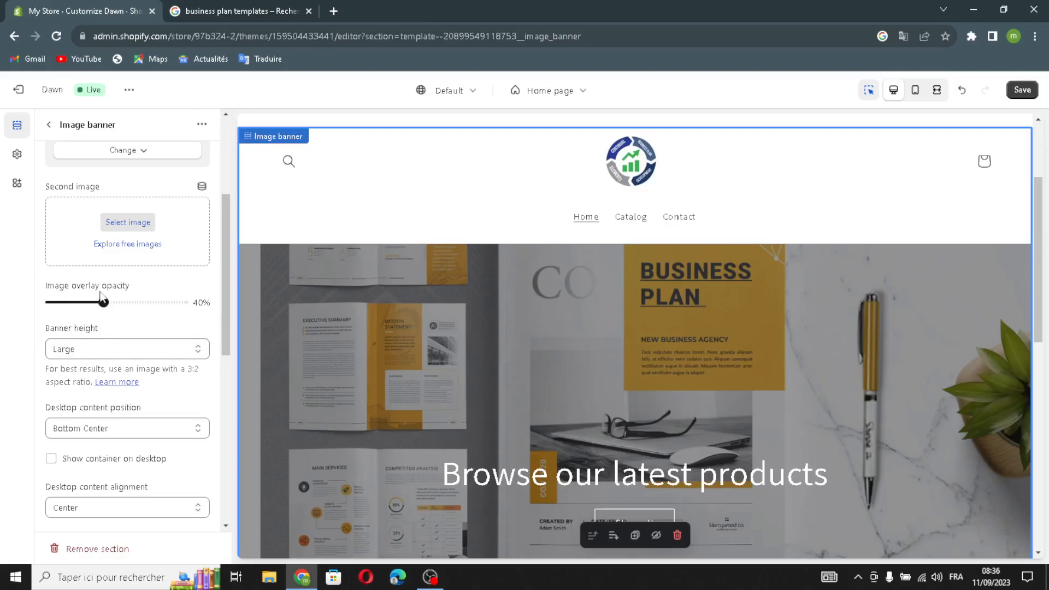
{"action": "scroll", "coordinate": [64, 413], "scroll_direction": "down", "scroll_amount": 1}
{"action": "left_click", "coordinate": [51, 392]}
{"action": "scroll", "coordinate": [82, 383], "scroll_direction": "down", "scroll_amount": 1}
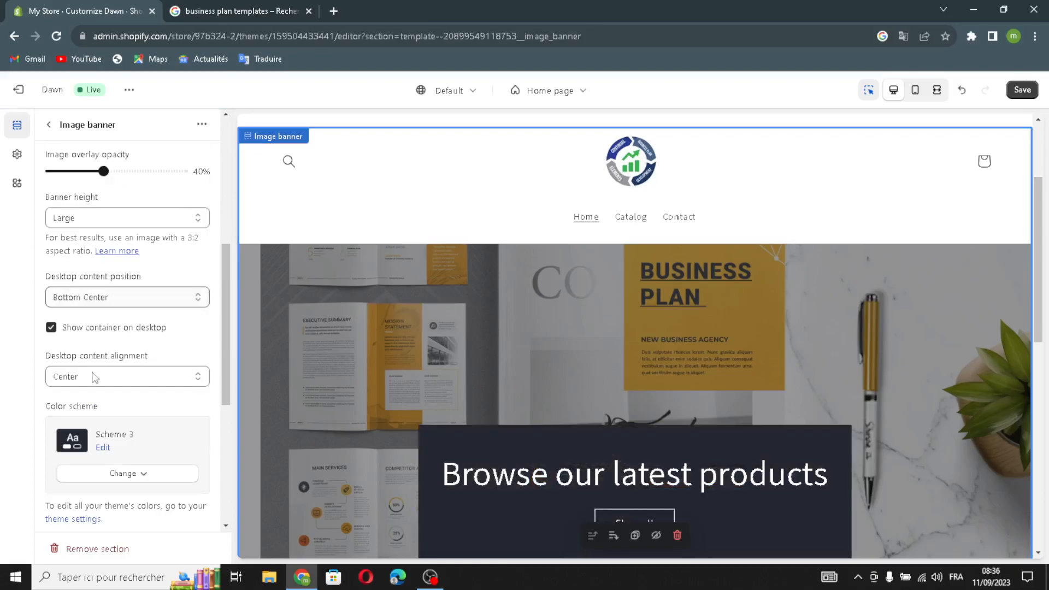
{"action": "left_click", "coordinate": [74, 377]}
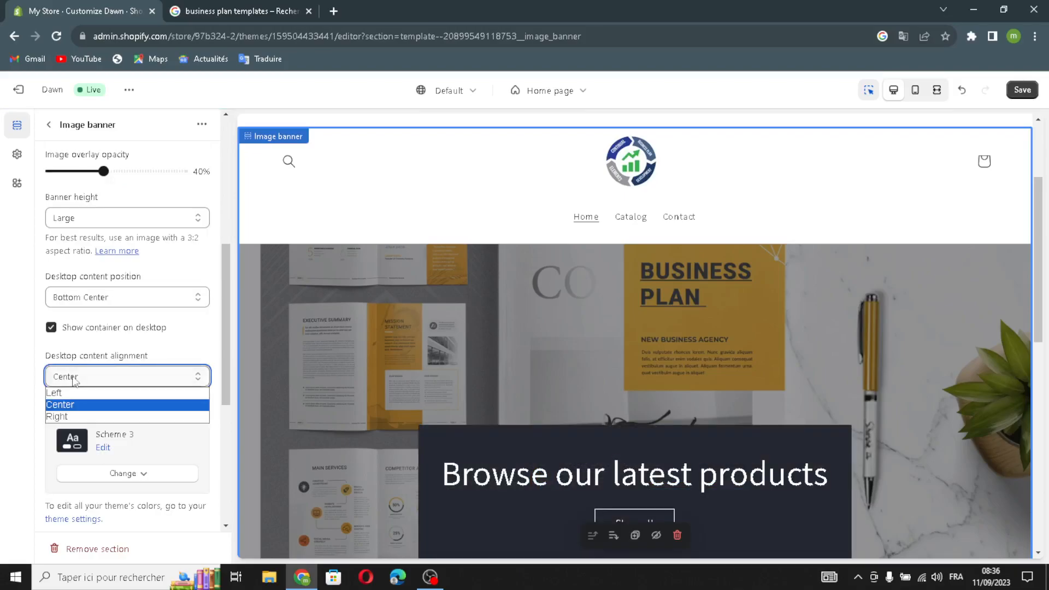
{"action": "left_click", "coordinate": [74, 381]}
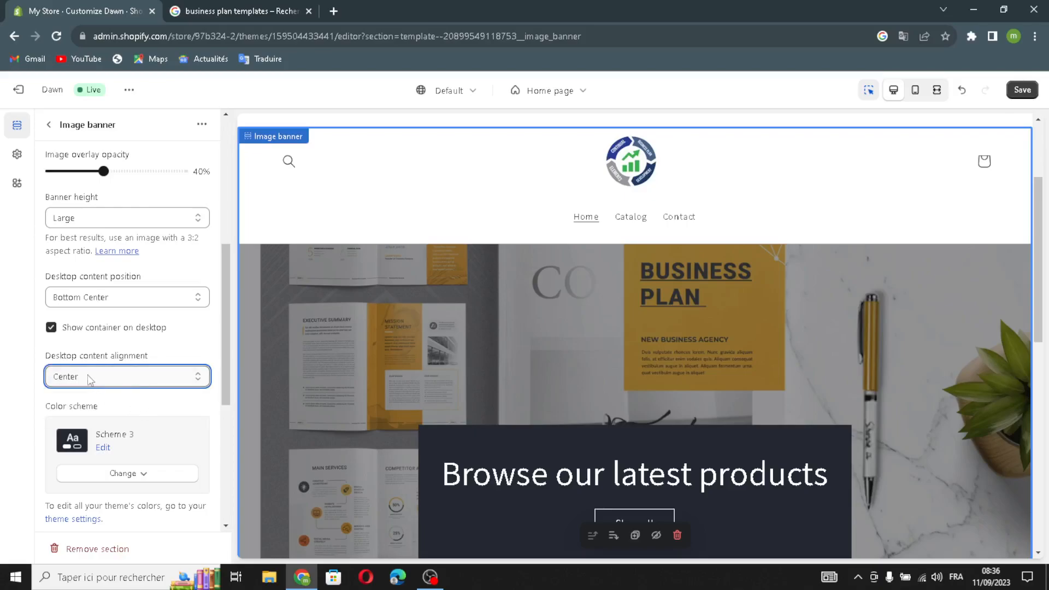
{"action": "scroll", "coordinate": [115, 382], "scroll_direction": "down", "scroll_amount": 4}
{"action": "left_click", "coordinate": [54, 449]}
{"action": "left_click", "coordinate": [52, 476]}
{"action": "scroll", "coordinate": [153, 476], "scroll_direction": "down", "scroll_amount": 1}
{"action": "scroll", "coordinate": [149, 383], "scroll_direction": "up", "scroll_amount": 5}
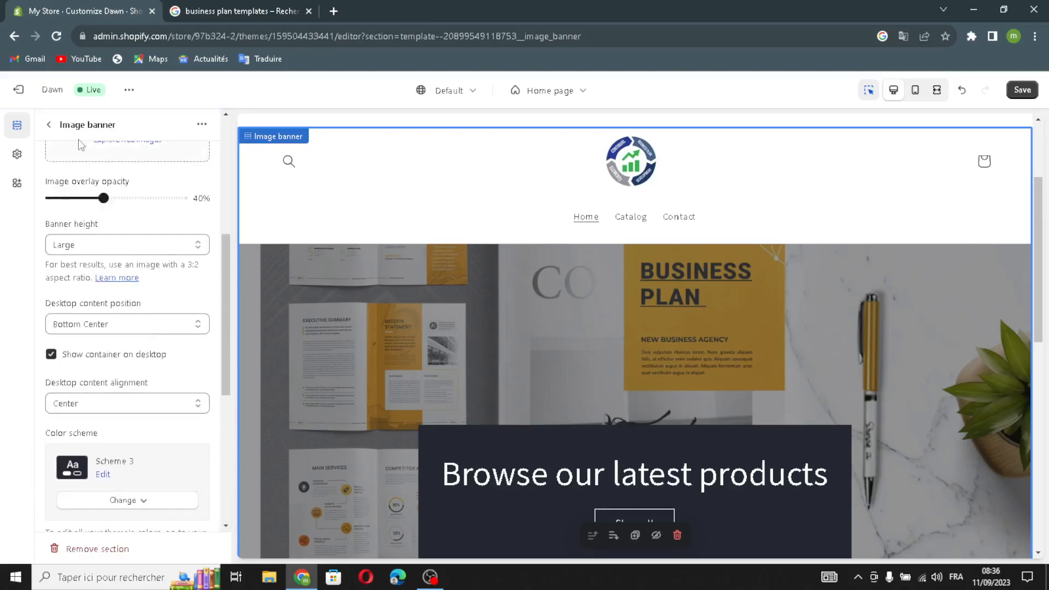
{"action": "left_click", "coordinate": [49, 125]}
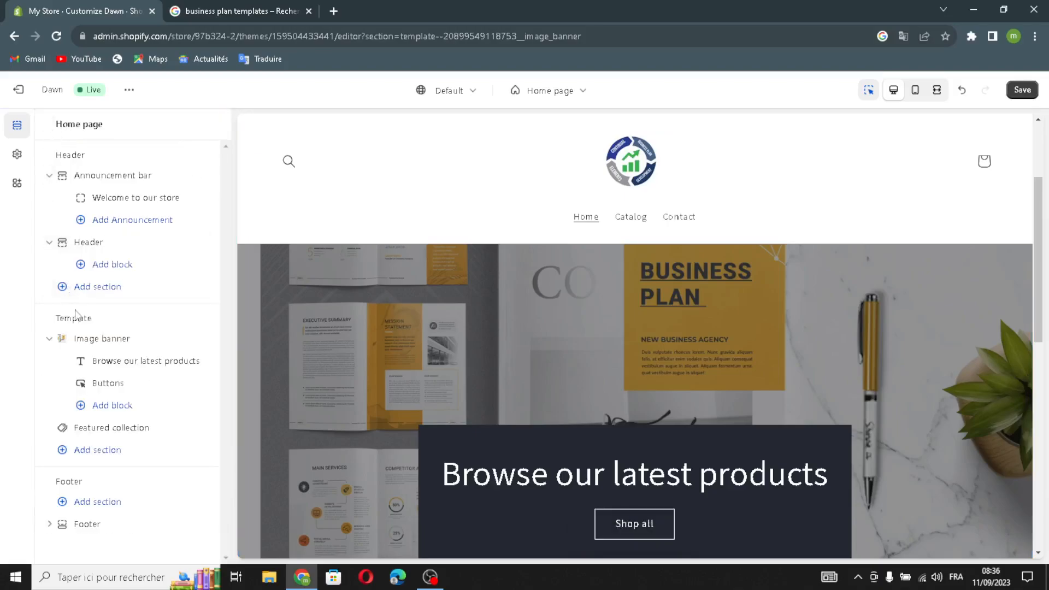
Generate the banner heading from "business plan templates" and use the suggestion "Unlock Success with Expertly Crafted Business Plan Templates."
{"action": "left_click", "coordinate": [102, 362]}
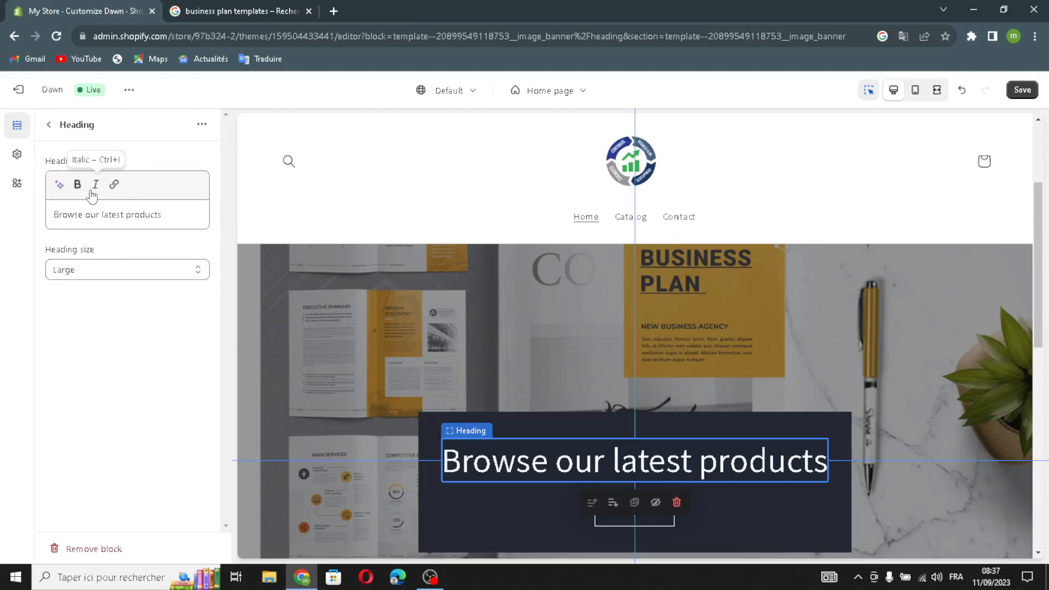
{"action": "left_click", "coordinate": [59, 184]}
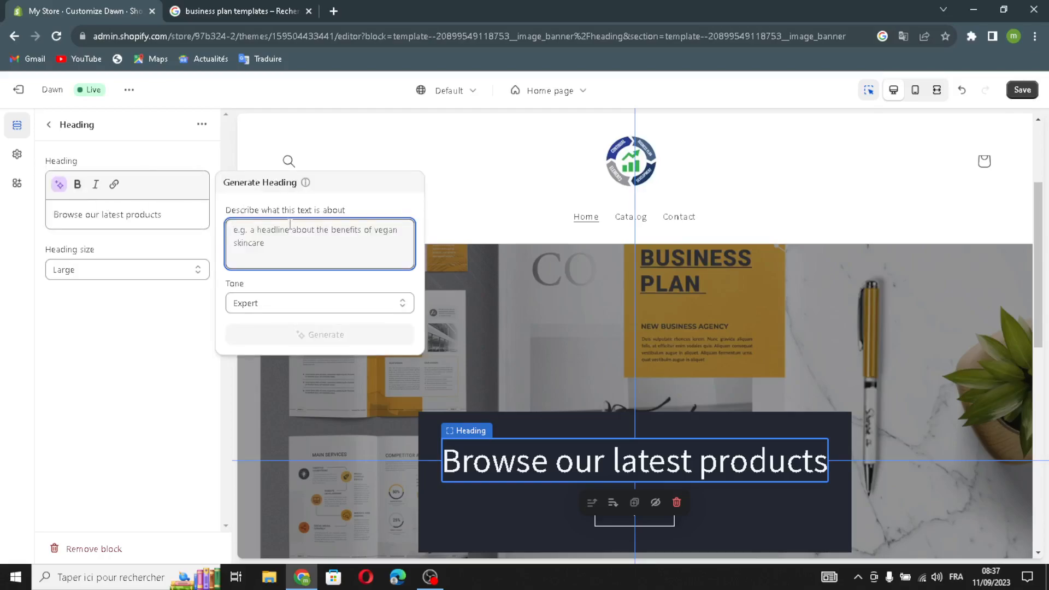
{"action": "type", "text": "busines"}
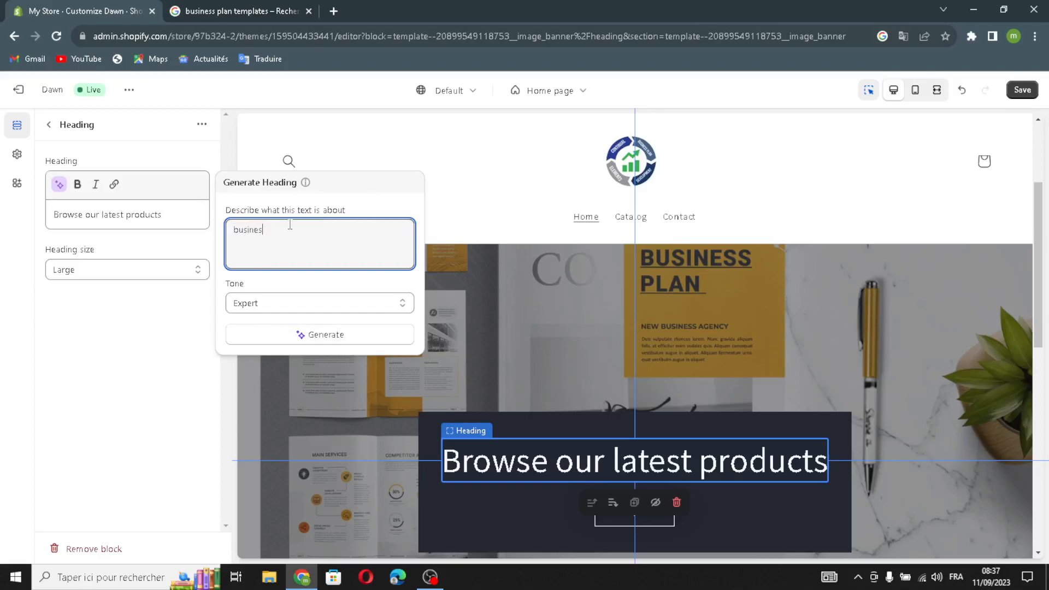
{"action": "type", "text": "s plan t"}
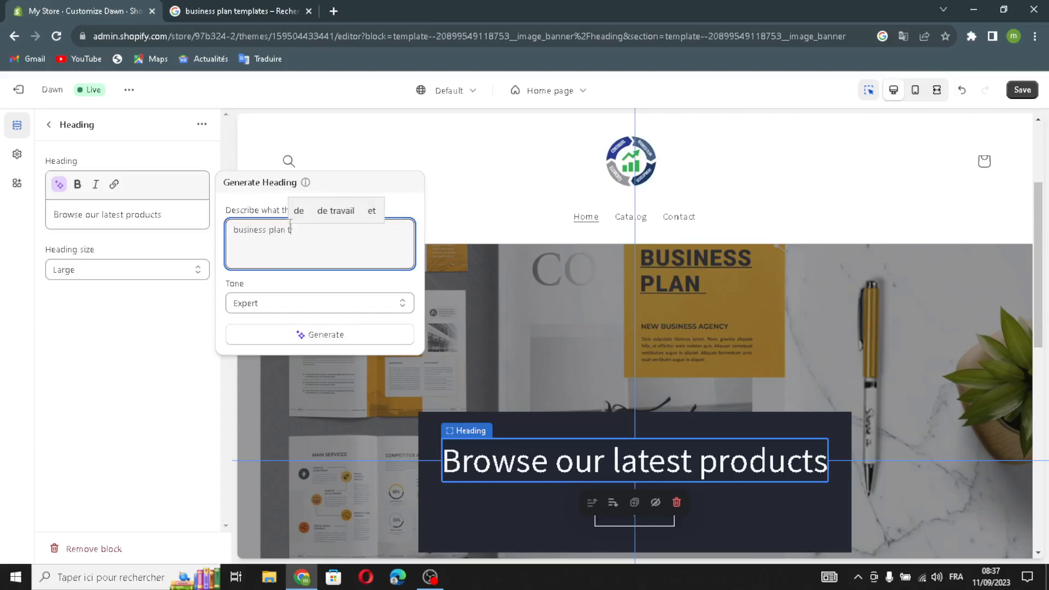
{"action": "type", "text": "emplates"}
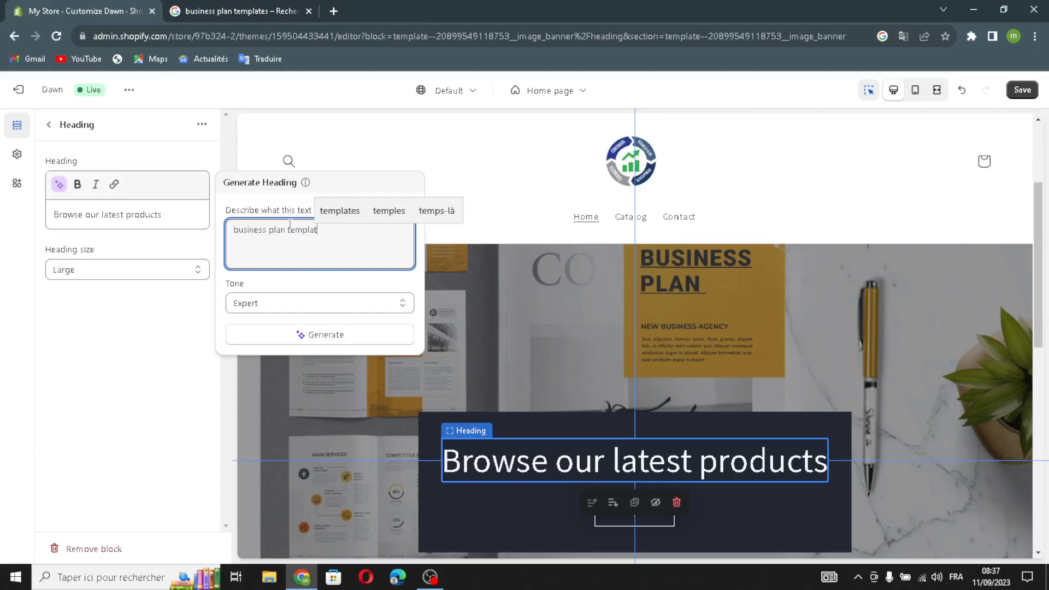
{"action": "left_click", "coordinate": [242, 334]}
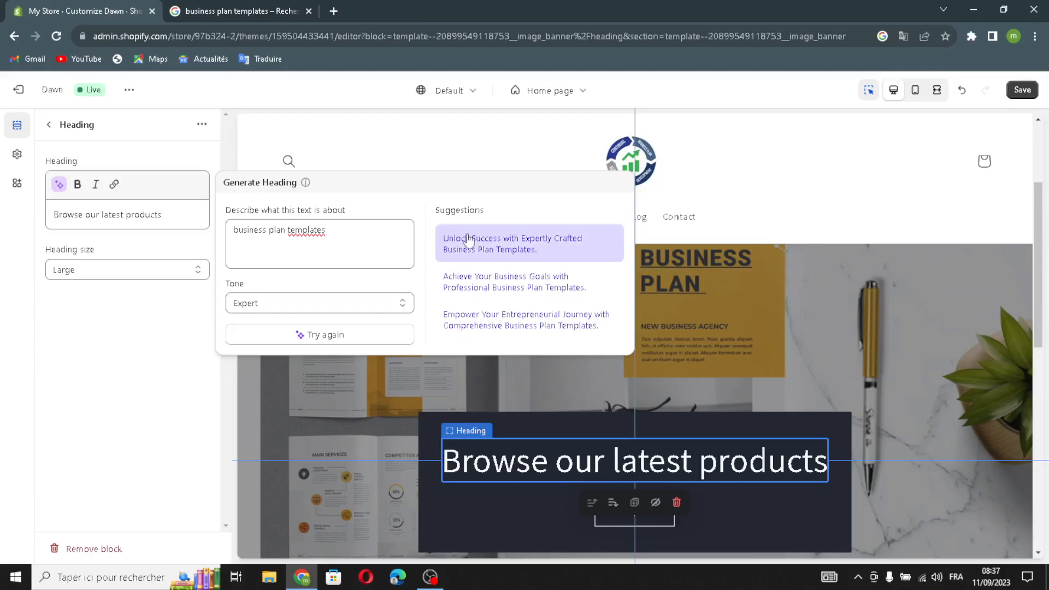
{"action": "left_click", "coordinate": [464, 242]}
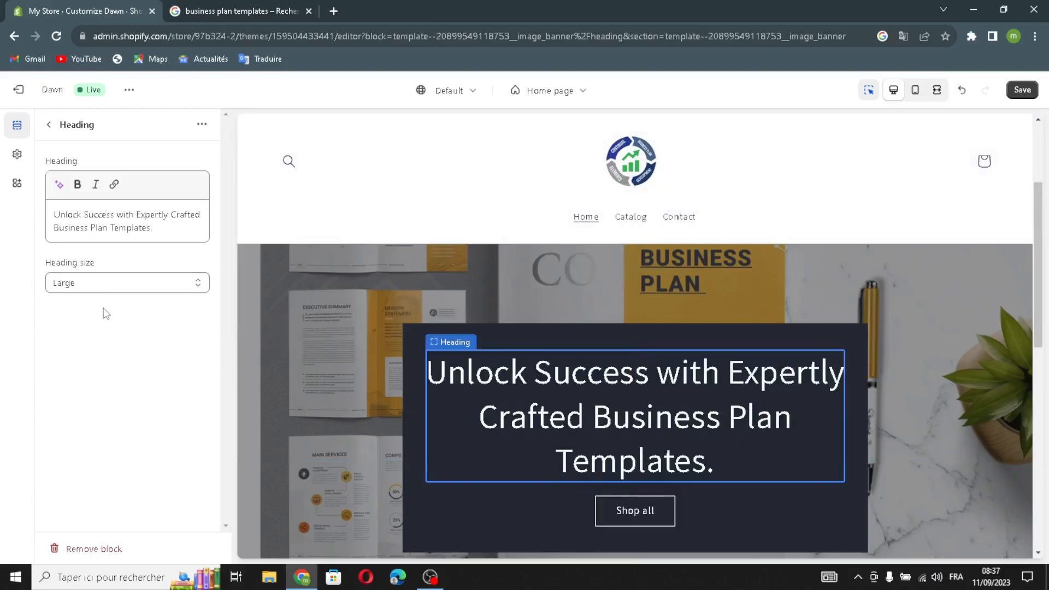
Review the banner heading's size options, keep Large, and return to the section list
{"action": "left_click", "coordinate": [92, 288]}
{"action": "left_click", "coordinate": [82, 285]}
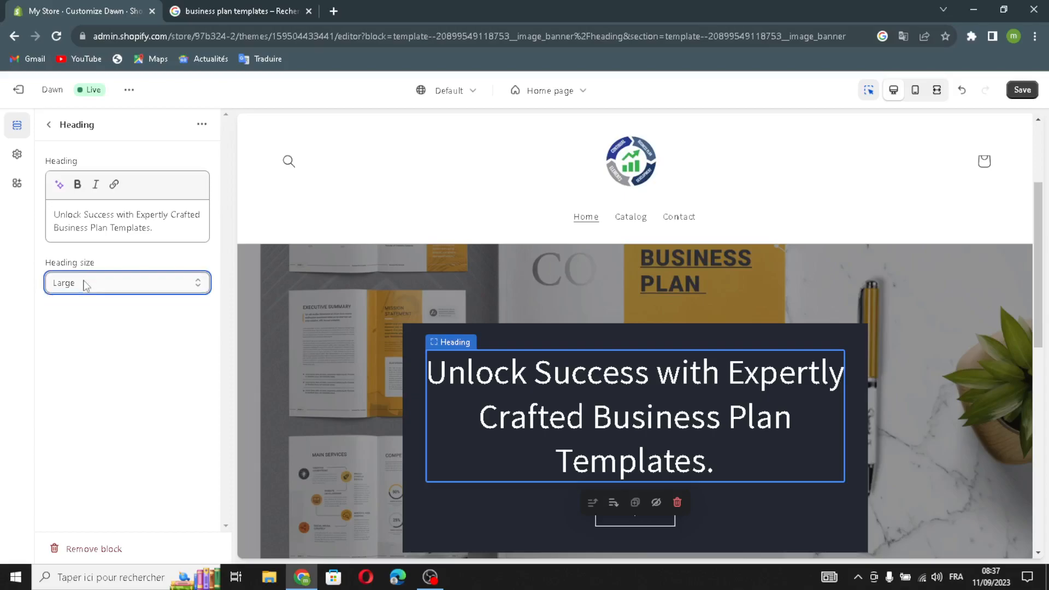
{"action": "left_click", "coordinate": [64, 288]}
{"action": "left_click", "coordinate": [69, 282]}
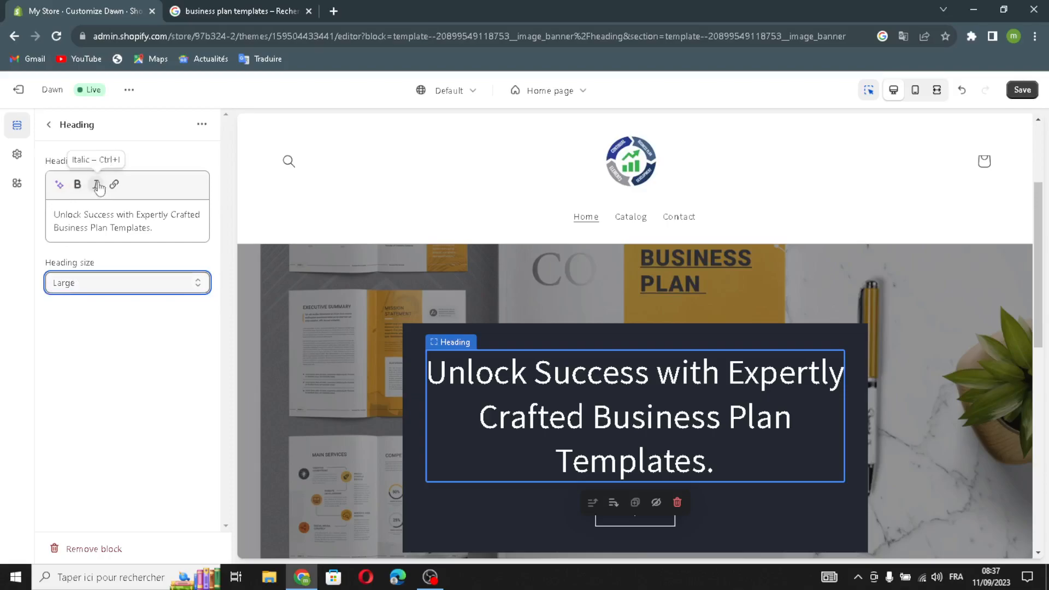
{"action": "left_click", "coordinate": [48, 124]}
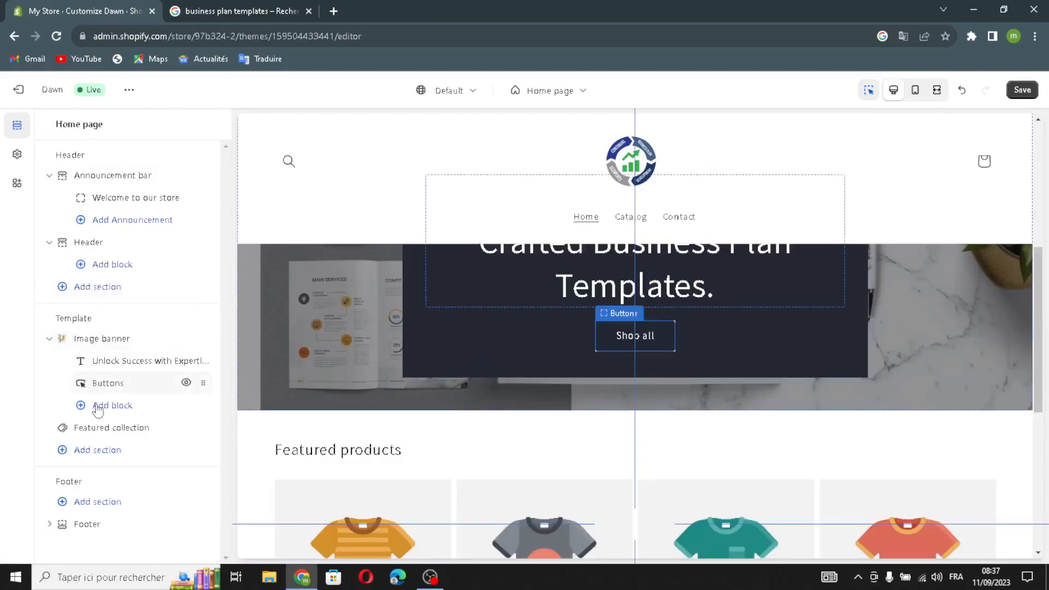
Link the banner's Shop all button to All collections and return to the section list
{"action": "left_click", "coordinate": [94, 390]}
{"action": "left_click", "coordinate": [94, 180]}
{"action": "left_click", "coordinate": [123, 247]}
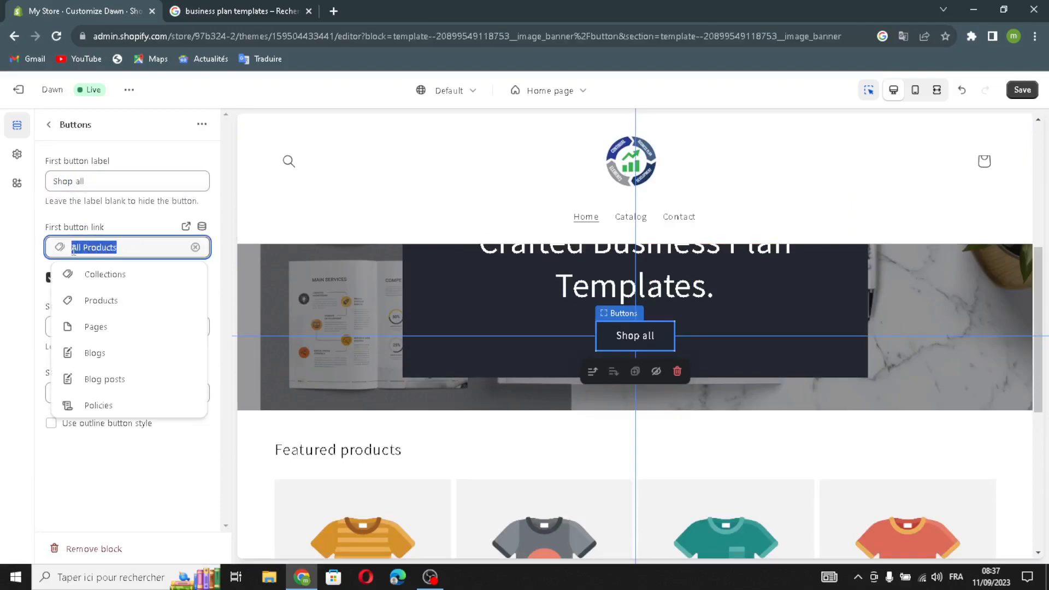
{"action": "left_click", "coordinate": [110, 276]}
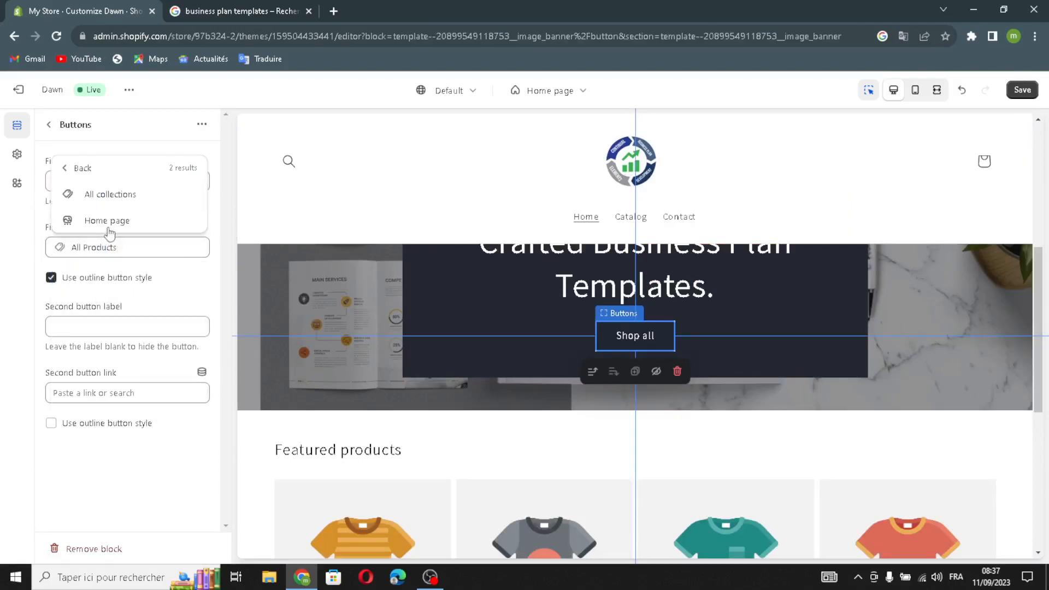
{"action": "left_click", "coordinate": [101, 202]}
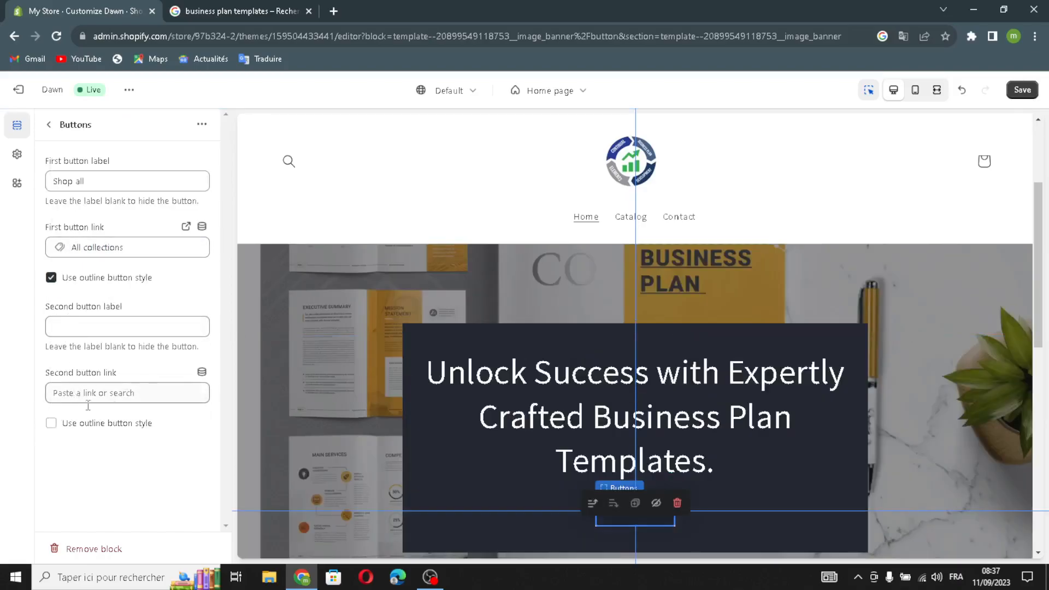
{"action": "left_click", "coordinate": [51, 423]}
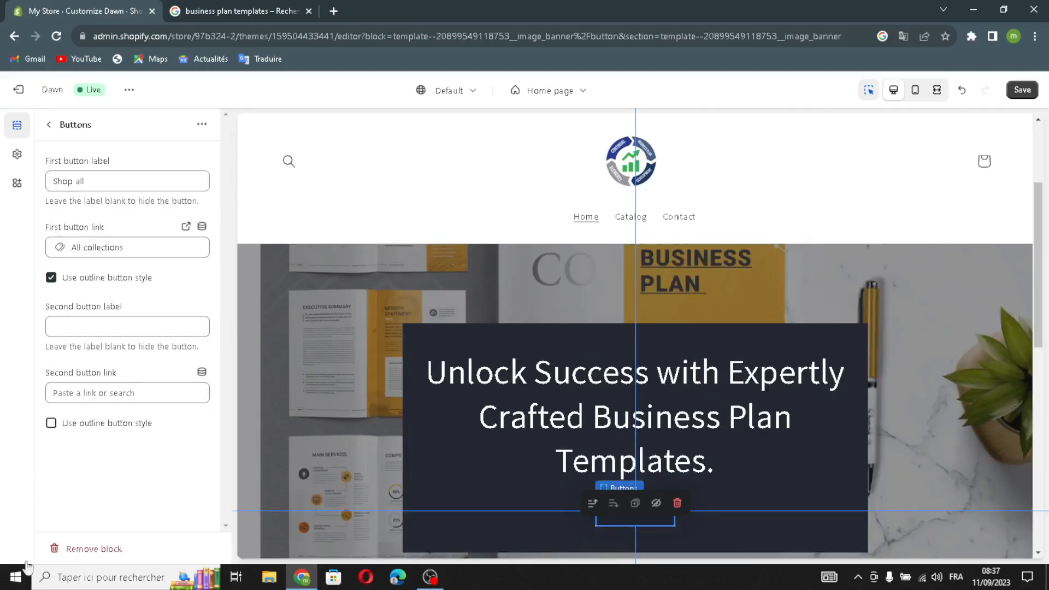
{"action": "left_click", "coordinate": [49, 125]}
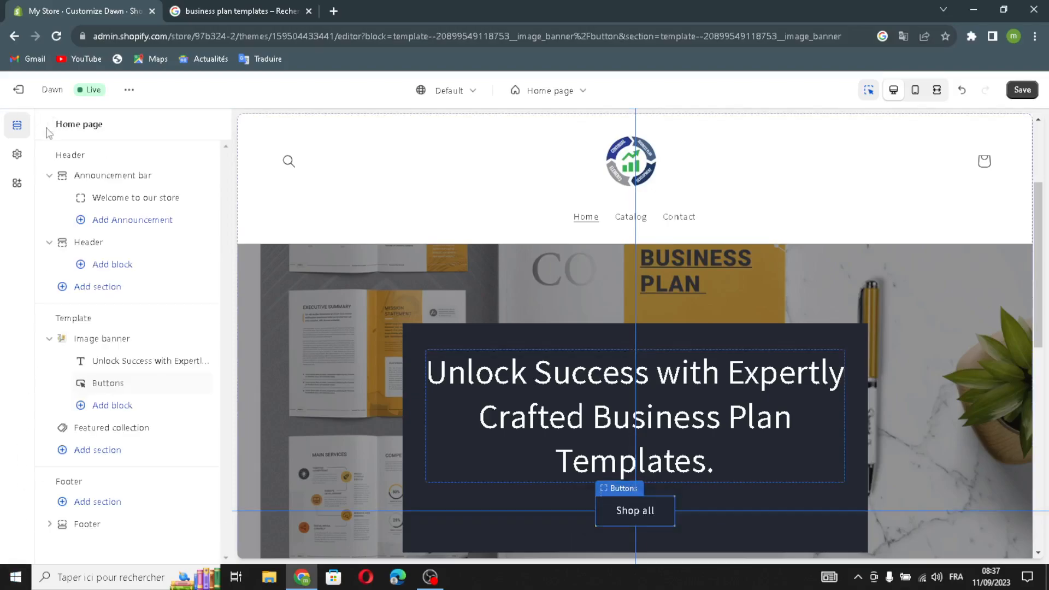
Generate the Featured collection heading from "business plan templates" and apply the suggestion beginning "Unlock Business Success"
{"action": "left_click", "coordinate": [105, 430]}
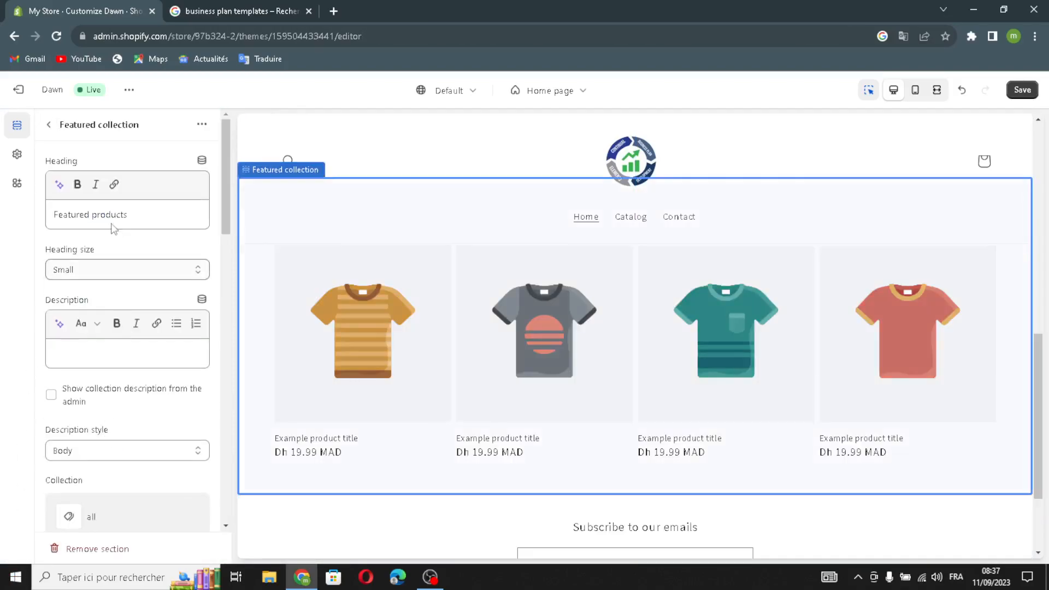
{"action": "left_click", "coordinate": [59, 184]}
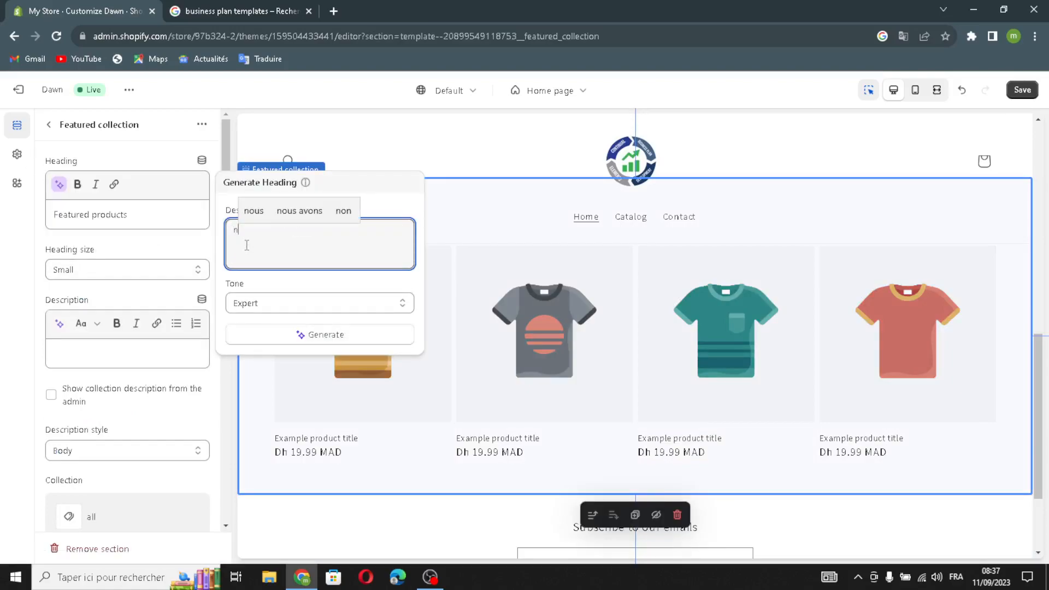
{"action": "type", "text": "bu"}
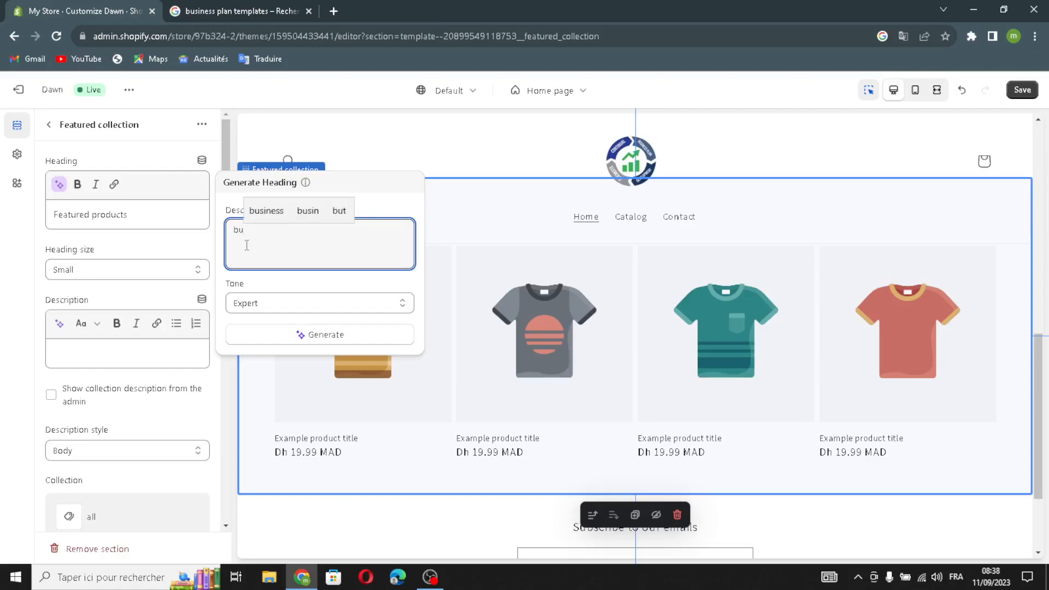
{"action": "type", "text": "siness "}
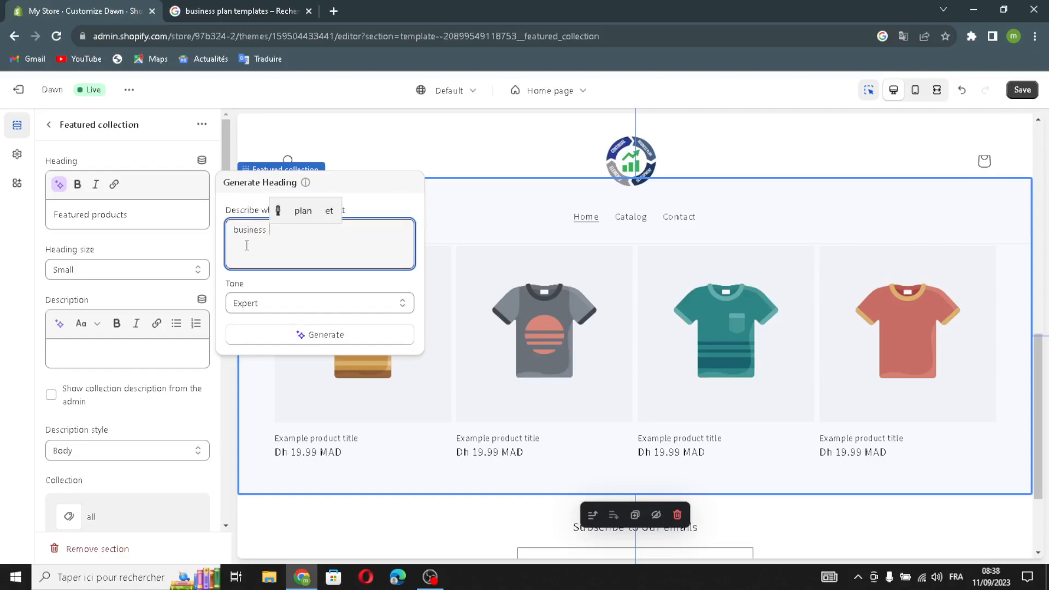
{"action": "type", "text": "plan te"}
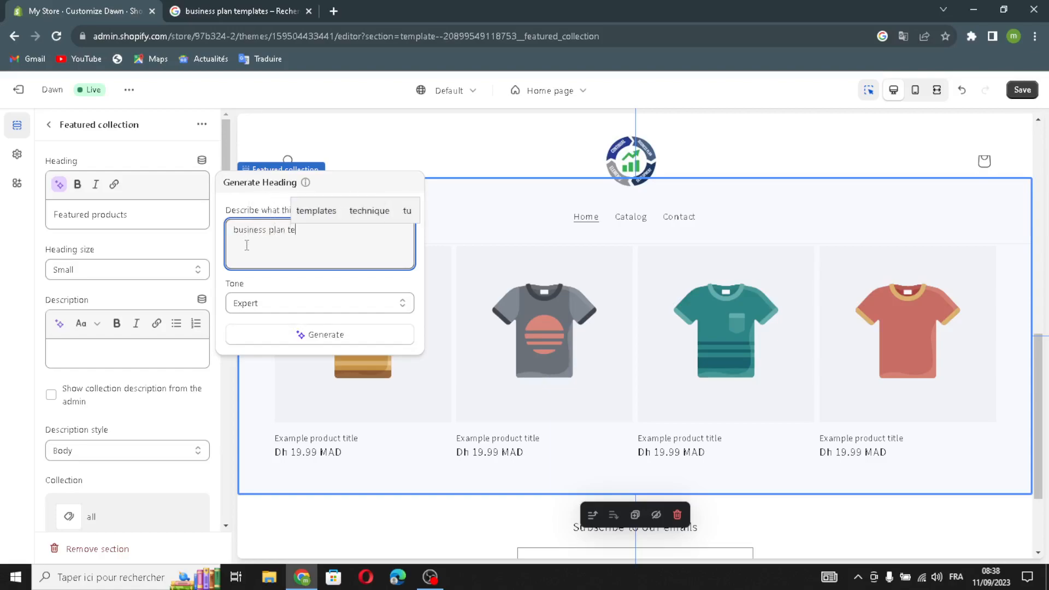
{"action": "type", "text": "mplates"}
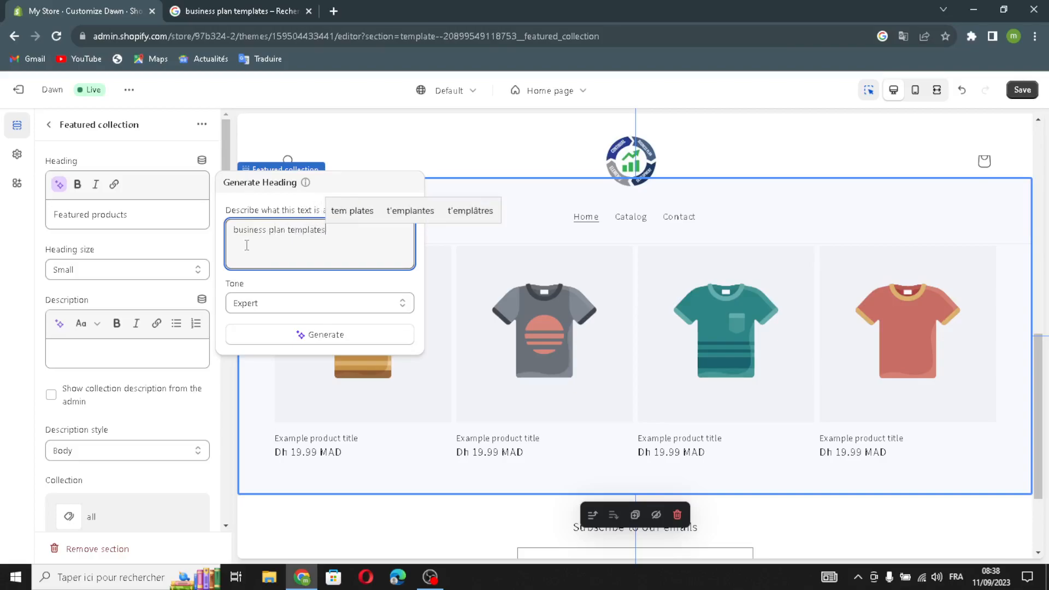
{"action": "left_click", "coordinate": [245, 333]}
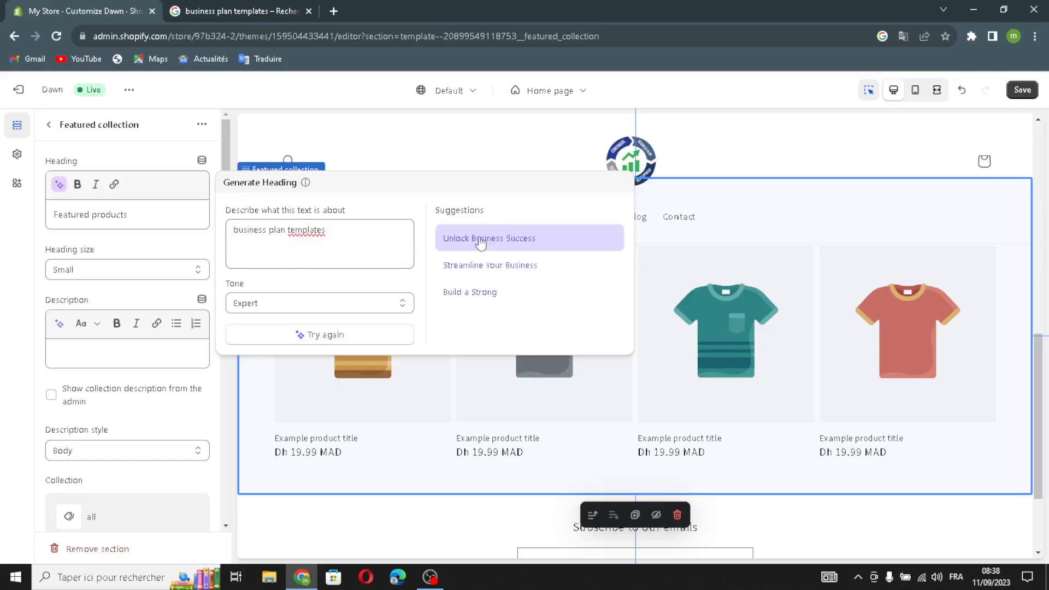
{"action": "left_click", "coordinate": [480, 240]}
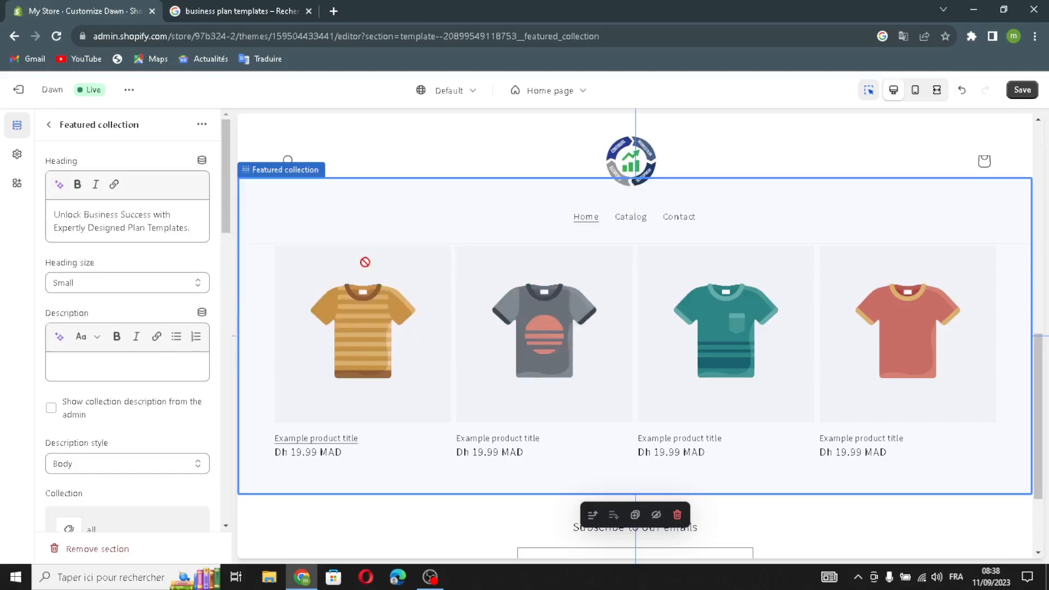
Set the Featured collection heading size to Medium and turn on showing the collection description from the admin
{"action": "left_click", "coordinate": [105, 284]}
{"action": "left_click", "coordinate": [102, 309]}
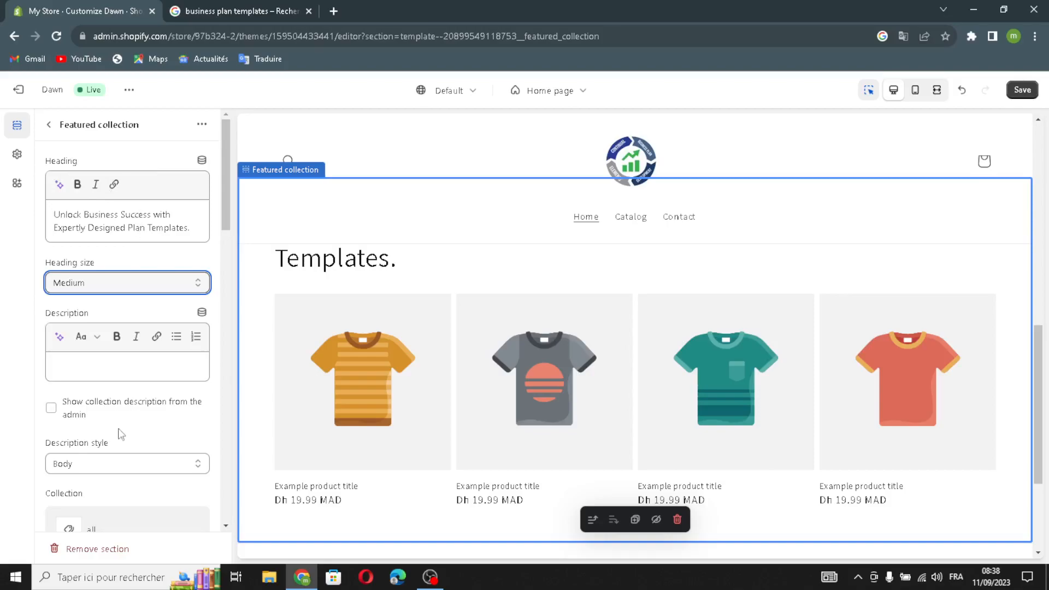
{"action": "scroll", "coordinate": [120, 433], "scroll_direction": "down", "scroll_amount": 1}
{"action": "left_click", "coordinate": [53, 351]}
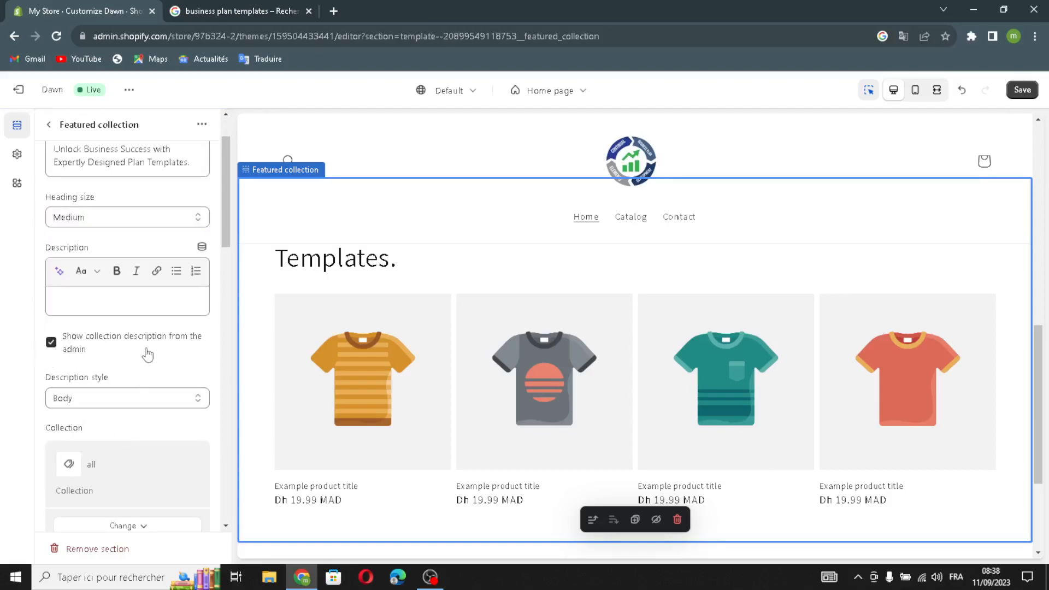
Make the Featured collection products full width and enable the carousel on desktop
{"action": "scroll", "coordinate": [101, 400], "scroll_direction": "down", "scroll_amount": 3}
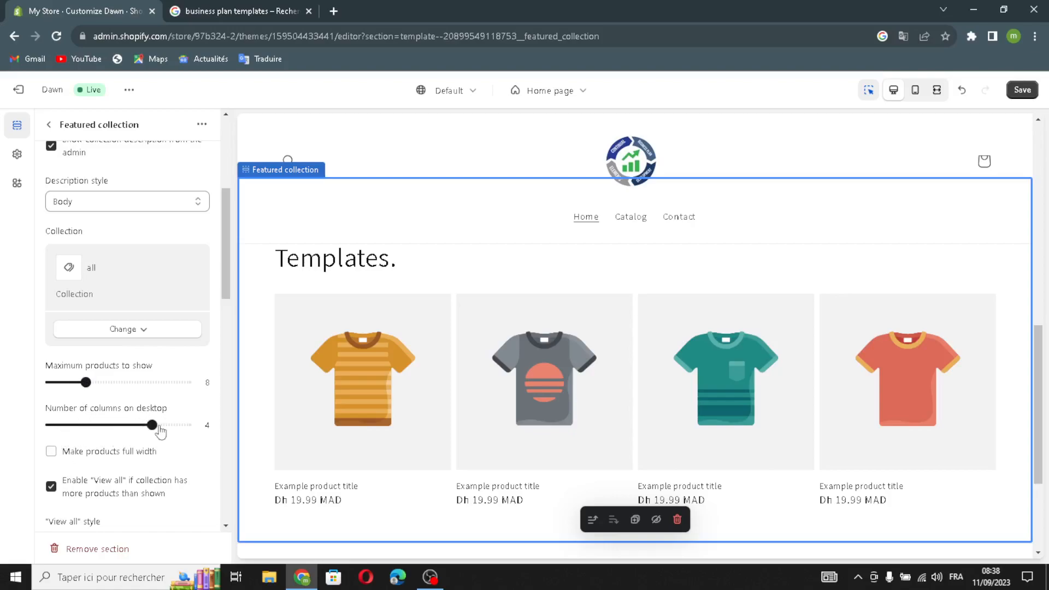
{"action": "left_click", "coordinate": [57, 453]}
{"action": "scroll", "coordinate": [58, 458], "scroll_direction": "down", "scroll_amount": 6}
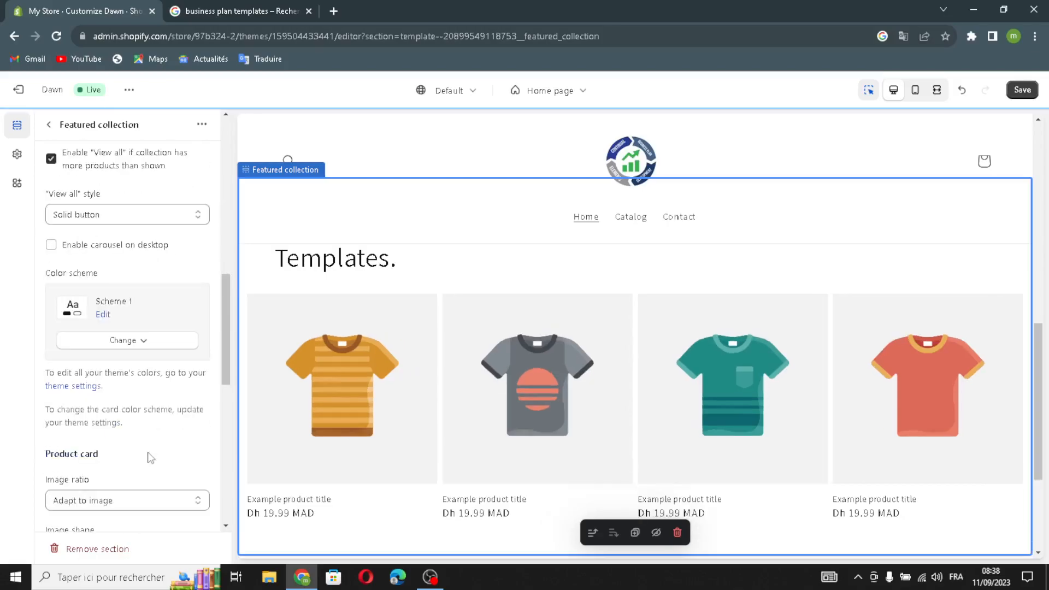
{"action": "left_click", "coordinate": [51, 245]}
{"action": "scroll", "coordinate": [81, 382], "scroll_direction": "down", "scroll_amount": 4}
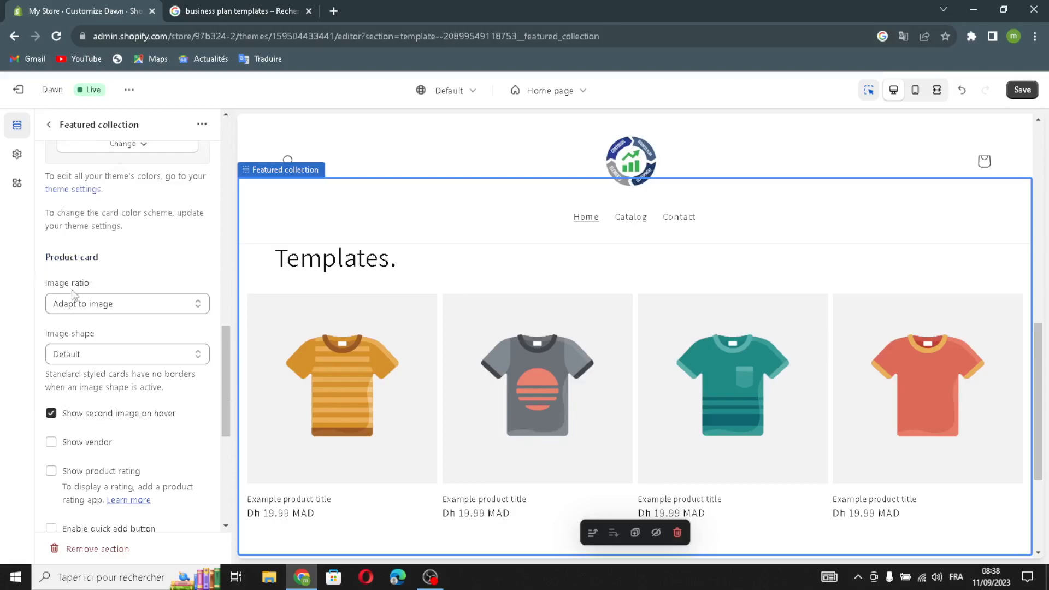
Keep the product card image ratio at Adapt to image, enable vendor, product rating and quick add button, and return to the section list
{"action": "left_click", "coordinate": [83, 305]}
{"action": "left_click", "coordinate": [82, 304]}
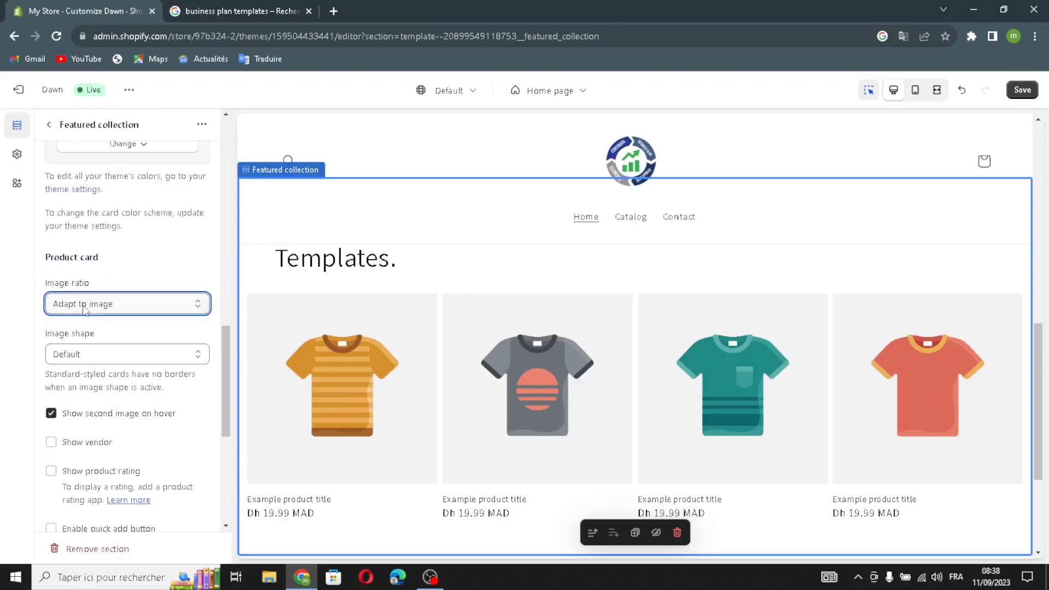
{"action": "left_click", "coordinate": [50, 443]}
{"action": "left_click", "coordinate": [50, 471]}
{"action": "scroll", "coordinate": [54, 481], "scroll_direction": "down", "scroll_amount": 1}
{"action": "left_click", "coordinate": [50, 463]}
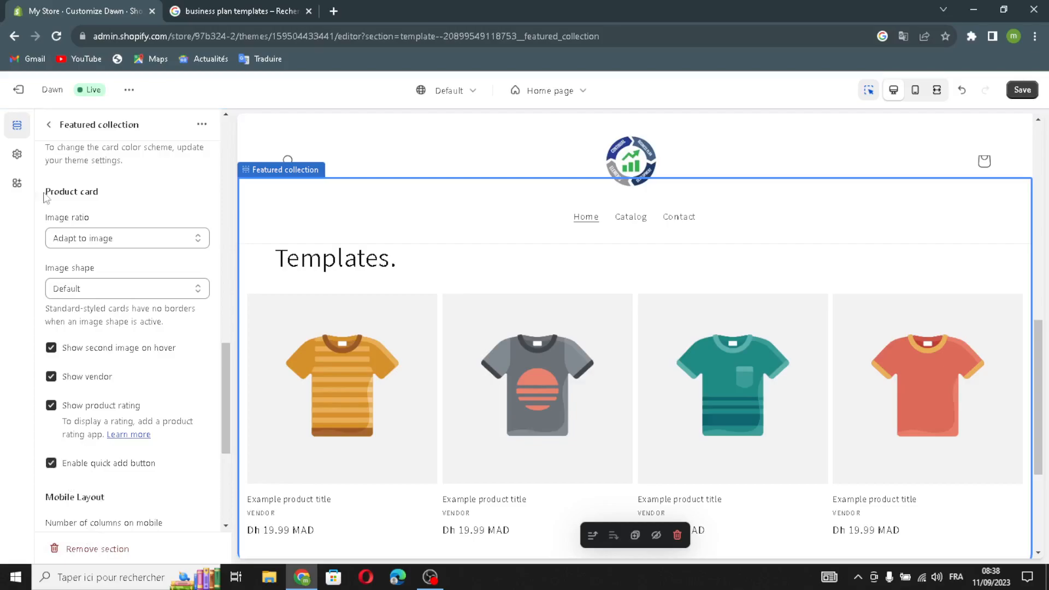
{"action": "left_click", "coordinate": [49, 124]}
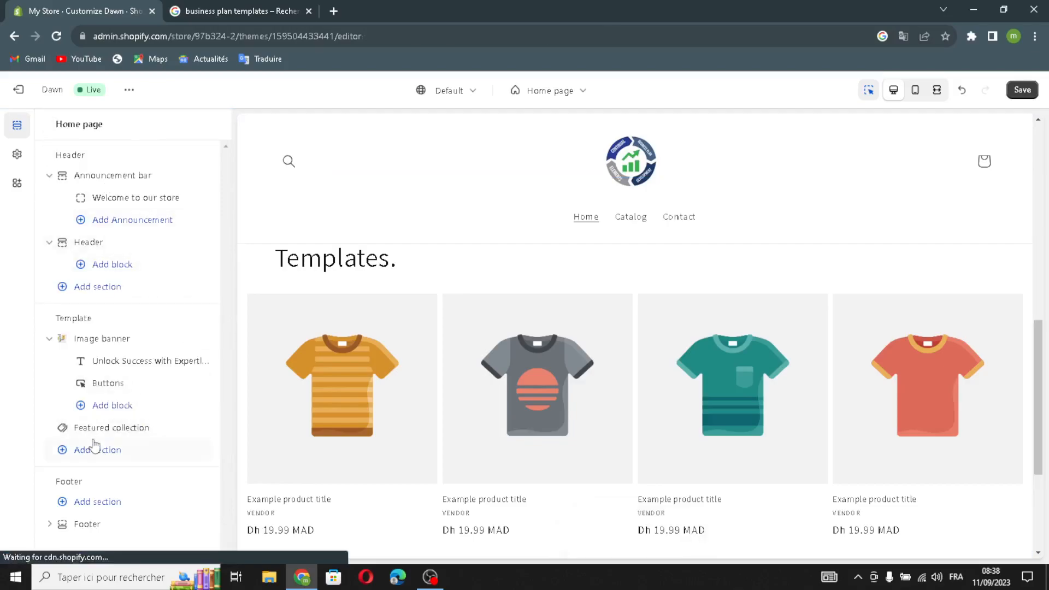
Review the section types available for the template and the footer's color scheme, email signup and social settings, and return to the section list
{"action": "left_click", "coordinate": [97, 450]}
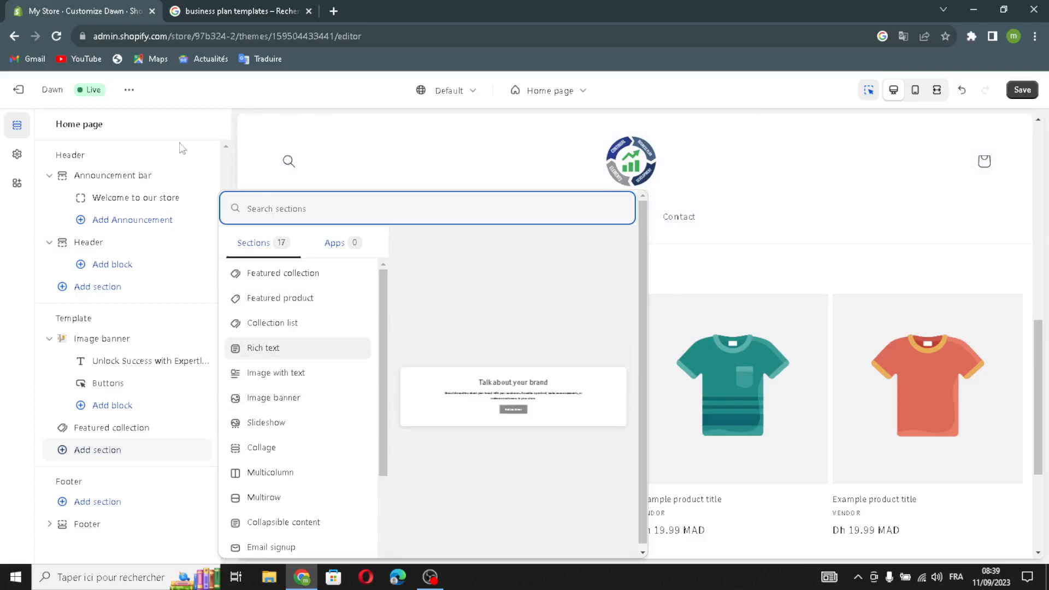
{"action": "left_click", "coordinate": [3, 324]}
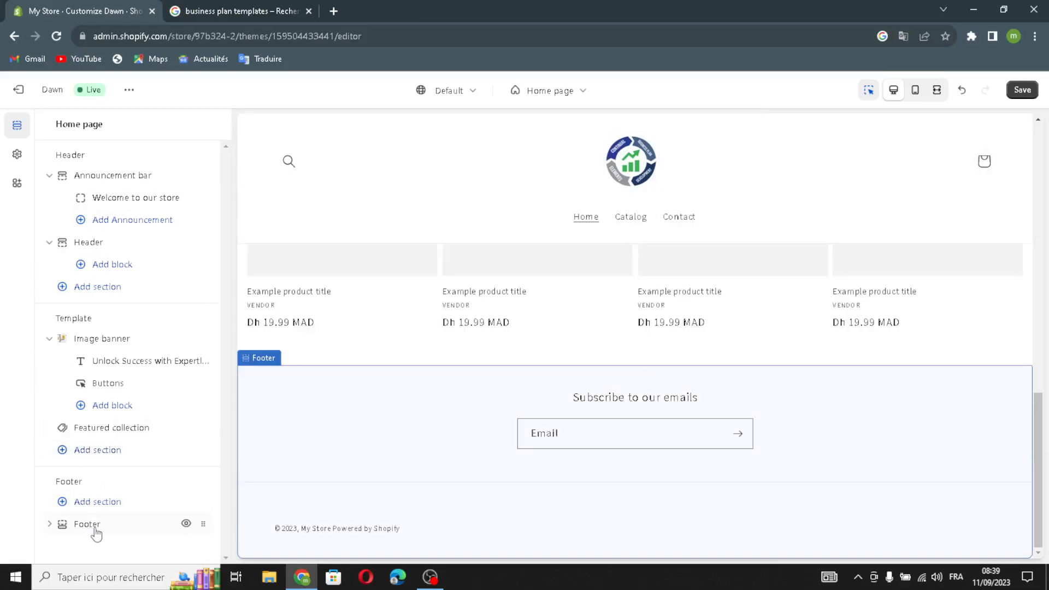
{"action": "left_click", "coordinate": [88, 524]}
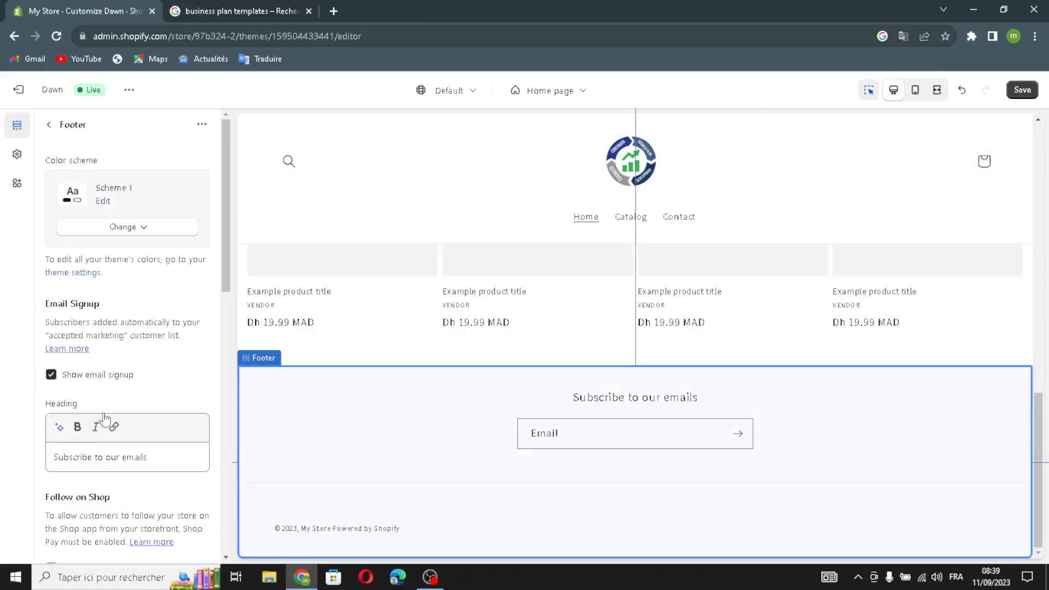
{"action": "left_click", "coordinate": [103, 232]}
{"action": "left_click", "coordinate": [103, 232]}
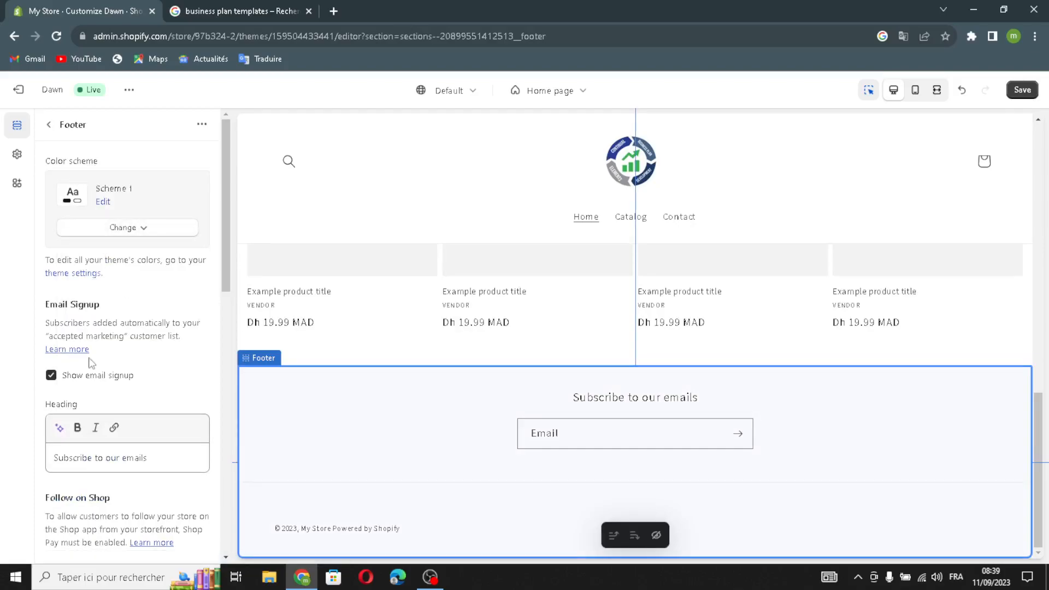
{"action": "scroll", "coordinate": [81, 431], "scroll_direction": "down", "scroll_amount": 1}
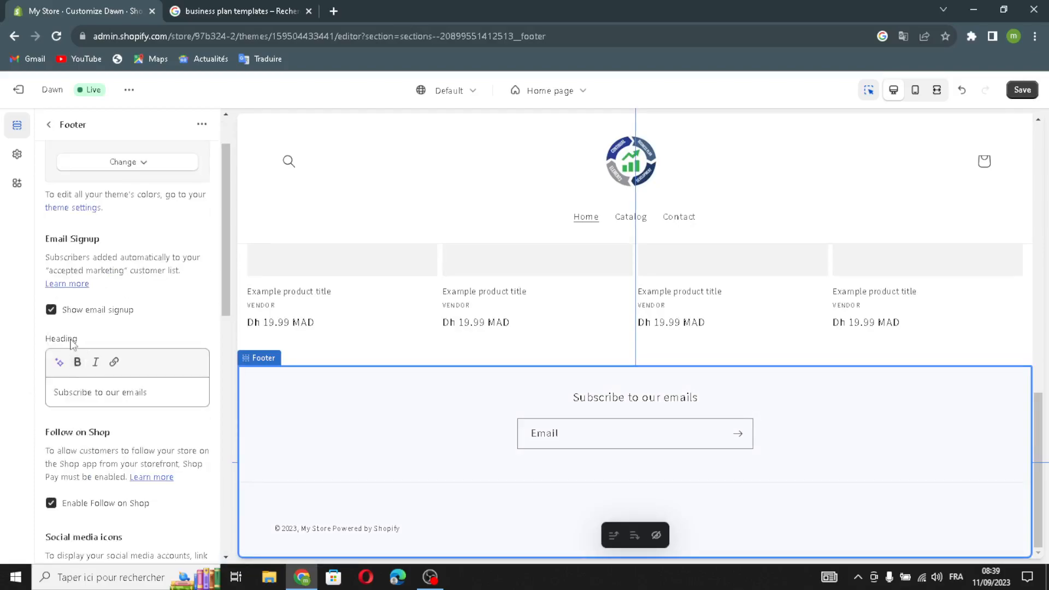
{"action": "left_click", "coordinate": [77, 364]}
{"action": "scroll", "coordinate": [88, 298], "scroll_direction": "down", "scroll_amount": 4}
{"action": "scroll", "coordinate": [67, 148], "scroll_direction": "up", "scroll_amount": 4}
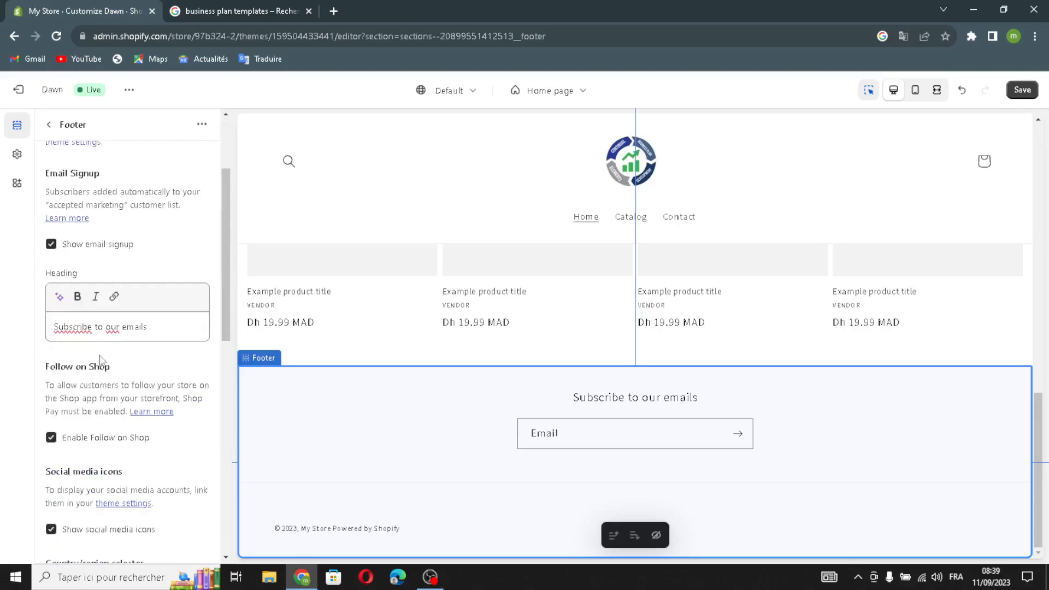
{"action": "left_click", "coordinate": [53, 127]}
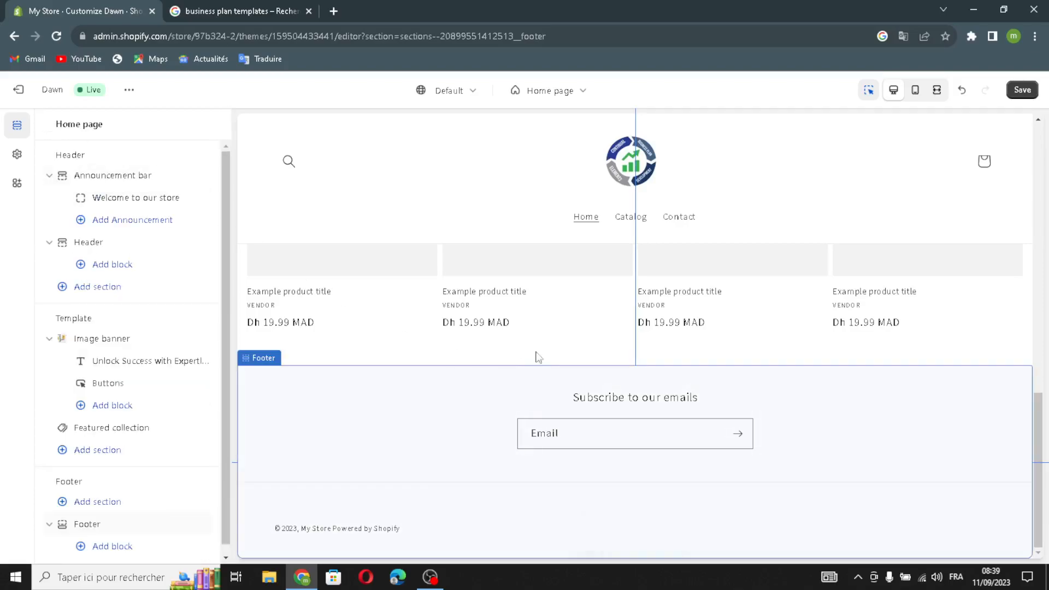
Save the theme changes, exit the theme editor and return to the admin home page
{"action": "scroll", "coordinate": [547, 350], "scroll_direction": "up", "scroll_amount": 10}
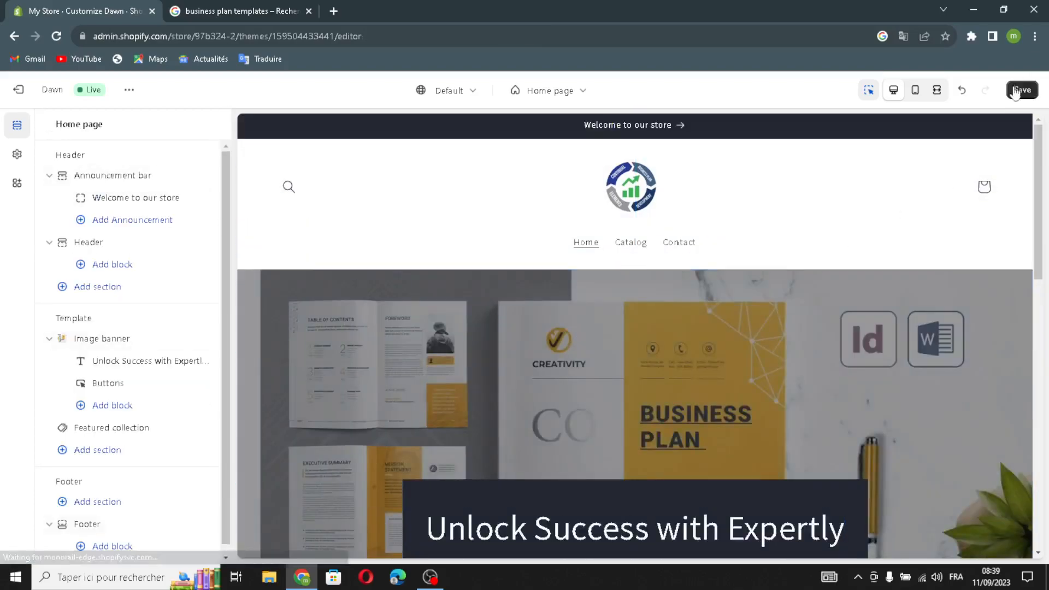
{"action": "left_click", "coordinate": [1017, 92]}
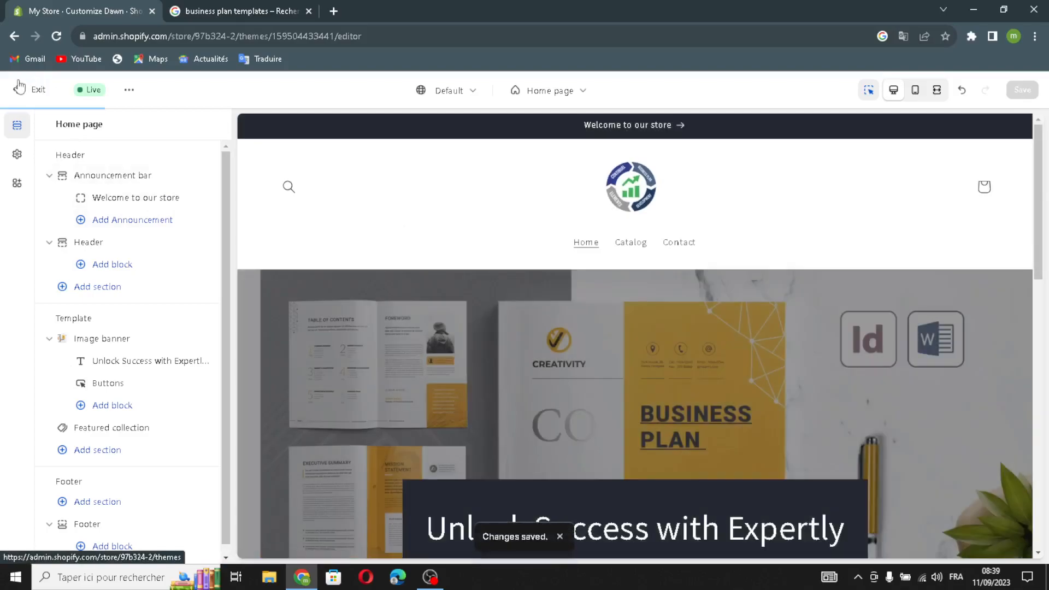
{"action": "left_click", "coordinate": [18, 91]}
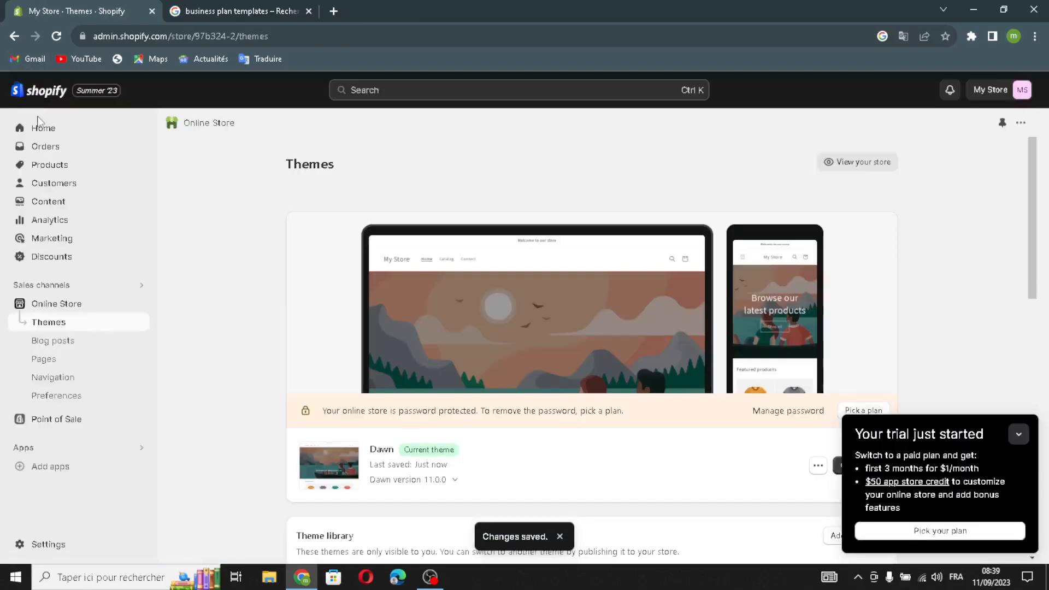
{"action": "left_click", "coordinate": [40, 131]}
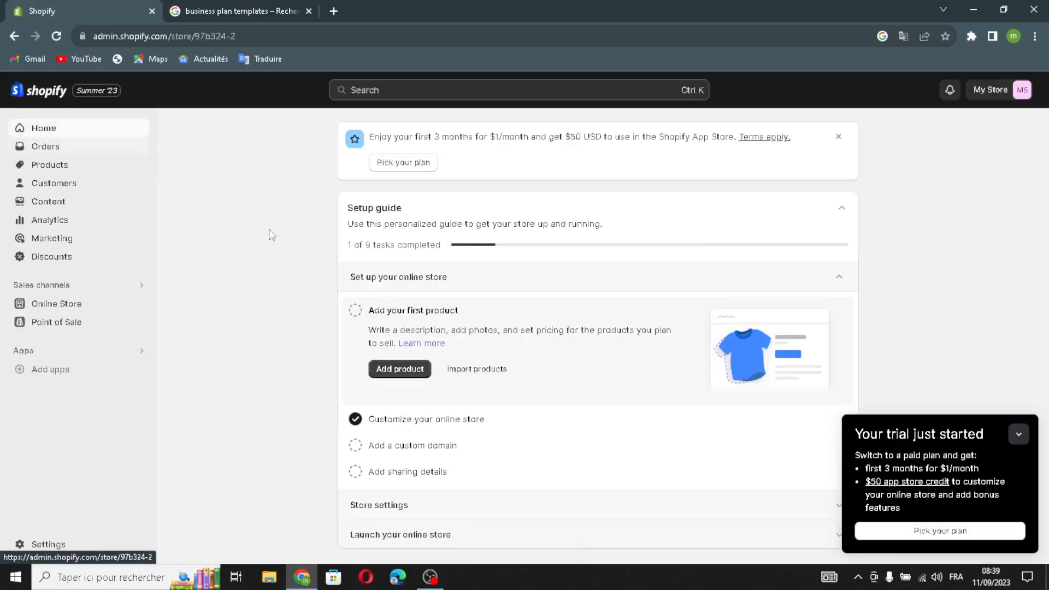
Mark the setup tasks for first product, custom domain and sharing details as complete, and collapse the trial notice
{"action": "left_click", "coordinate": [356, 310]}
{"action": "left_click", "coordinate": [355, 445]}
{"action": "left_click", "coordinate": [355, 471]}
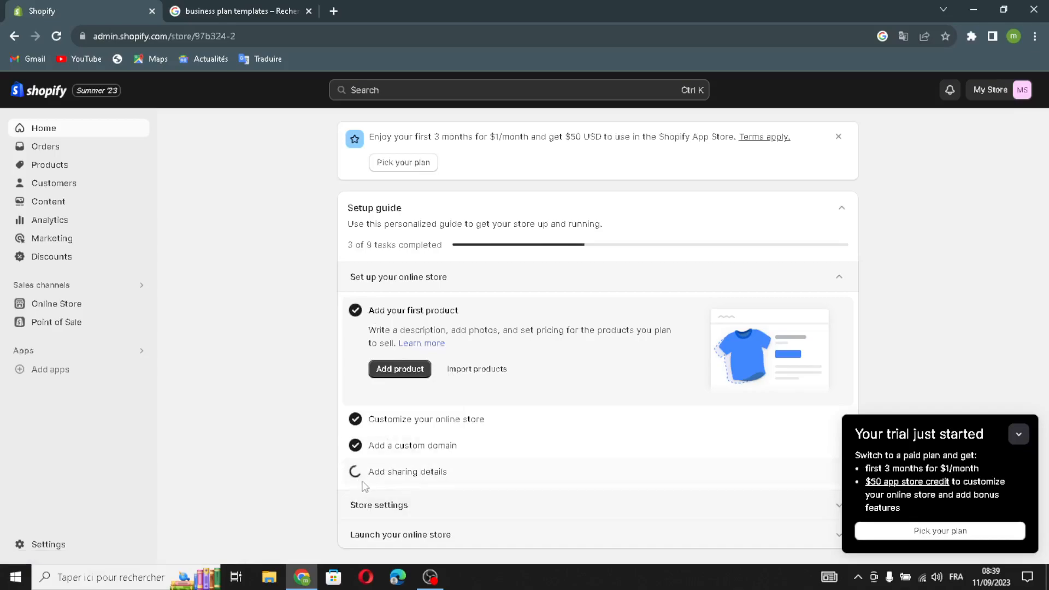
{"action": "left_click", "coordinate": [1020, 433]}
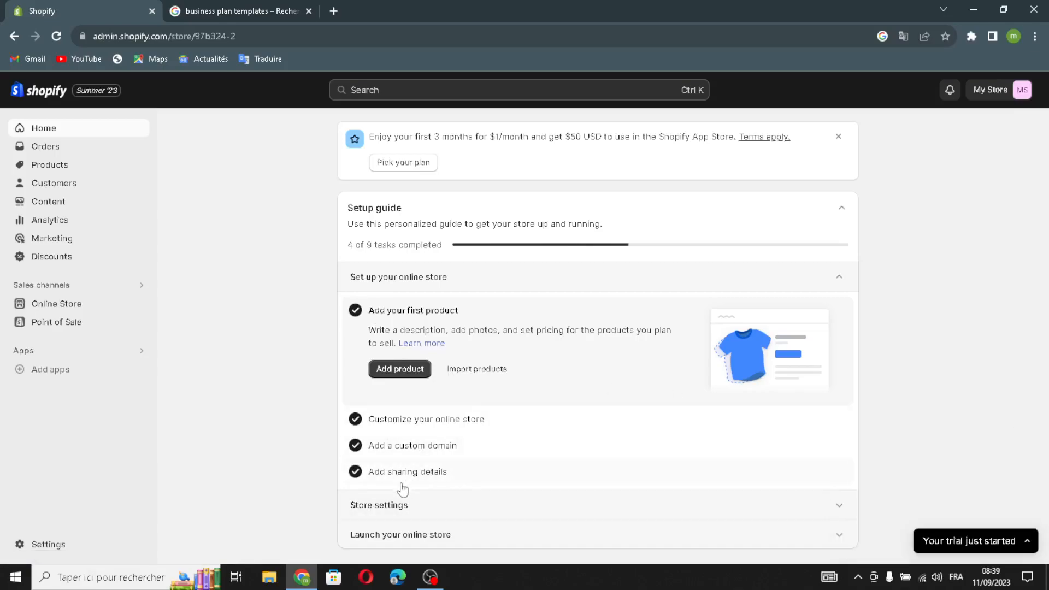
Rename the store to PlanGenius in the store details, keep the store email, save, and return to the setup guide
{"action": "left_click", "coordinate": [388, 504]}
{"action": "left_click", "coordinate": [388, 392]}
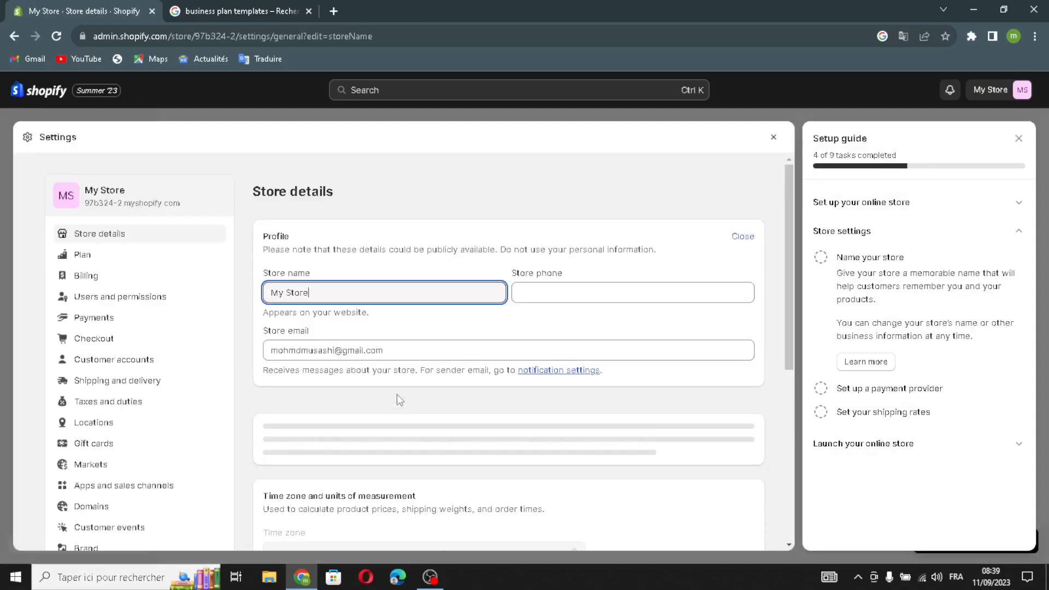
{"action": "left_click_drag", "start_coordinate": [343, 295], "coordinate": [233, 296]}
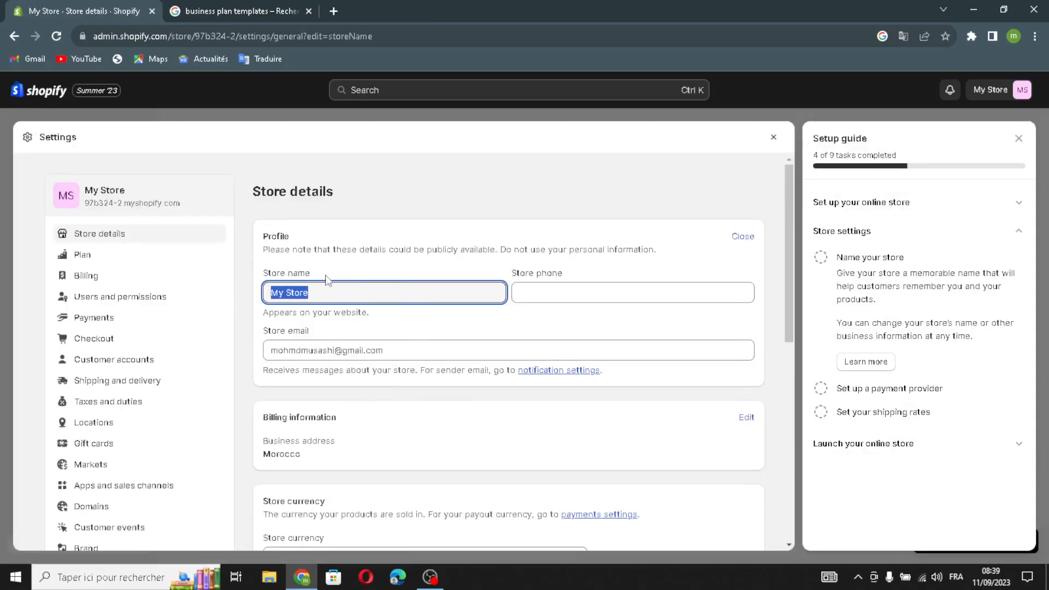
{"action": "type", "text": "PlanGenius"}
{"action": "left_click", "coordinate": [616, 293]}
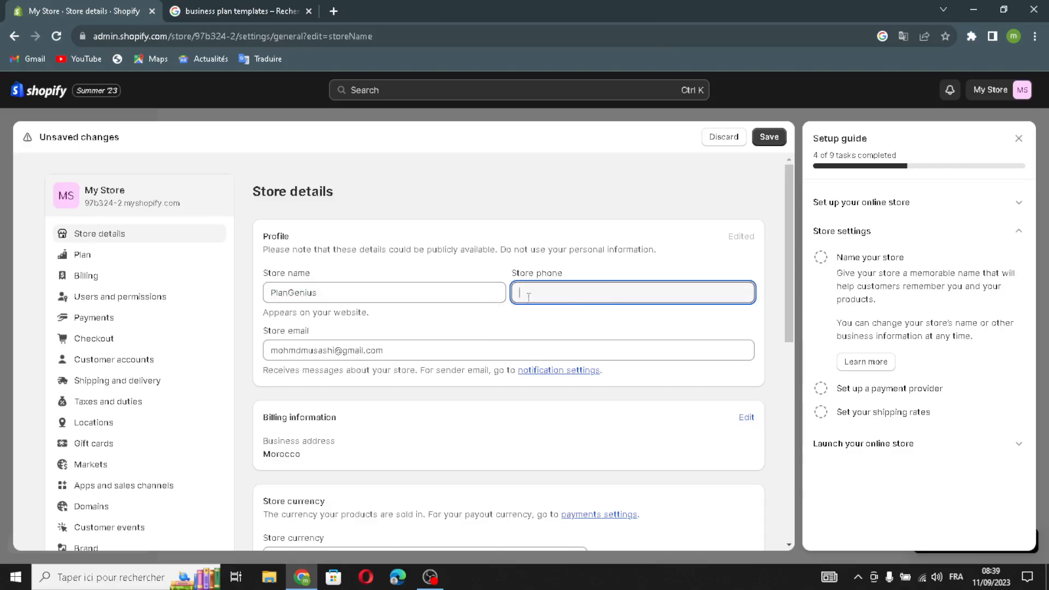
{"action": "left_click_drag", "start_coordinate": [488, 352], "coordinate": [246, 356]}
{"action": "left_click", "coordinate": [476, 356]}
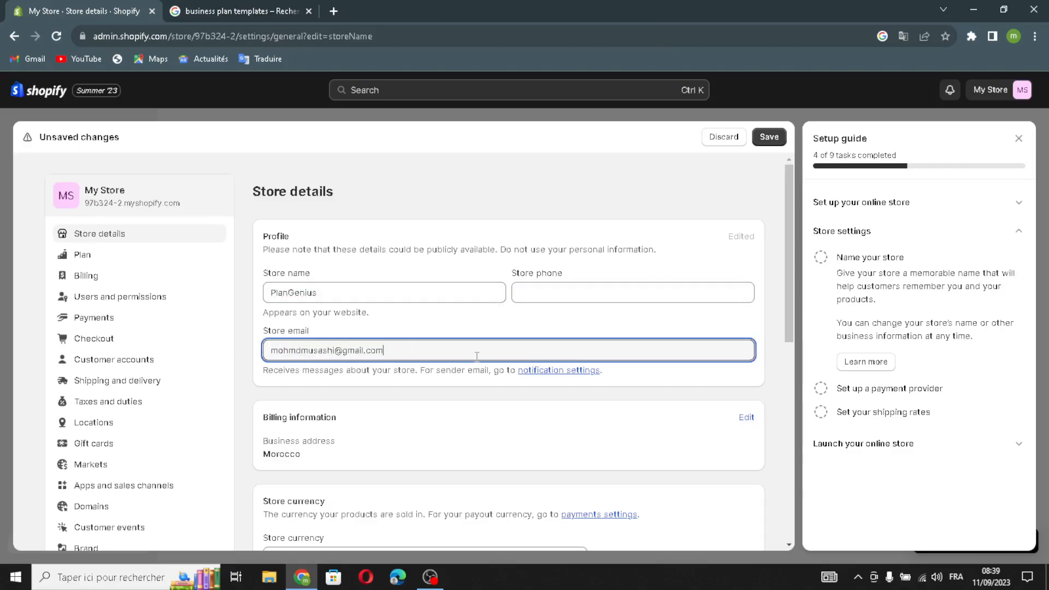
{"action": "left_click", "coordinate": [769, 137]}
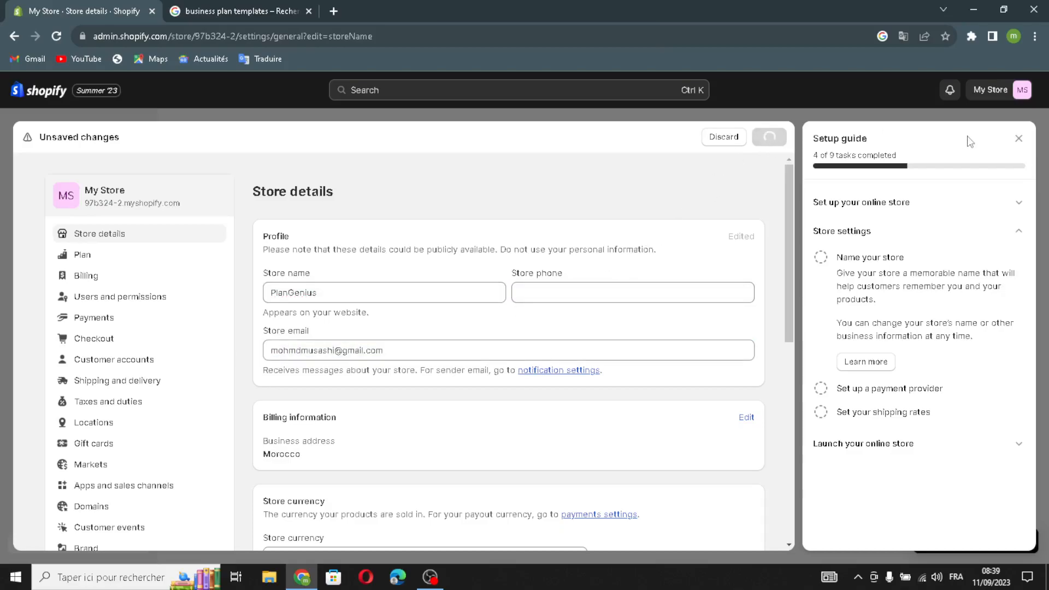
{"action": "left_click", "coordinate": [1018, 138]}
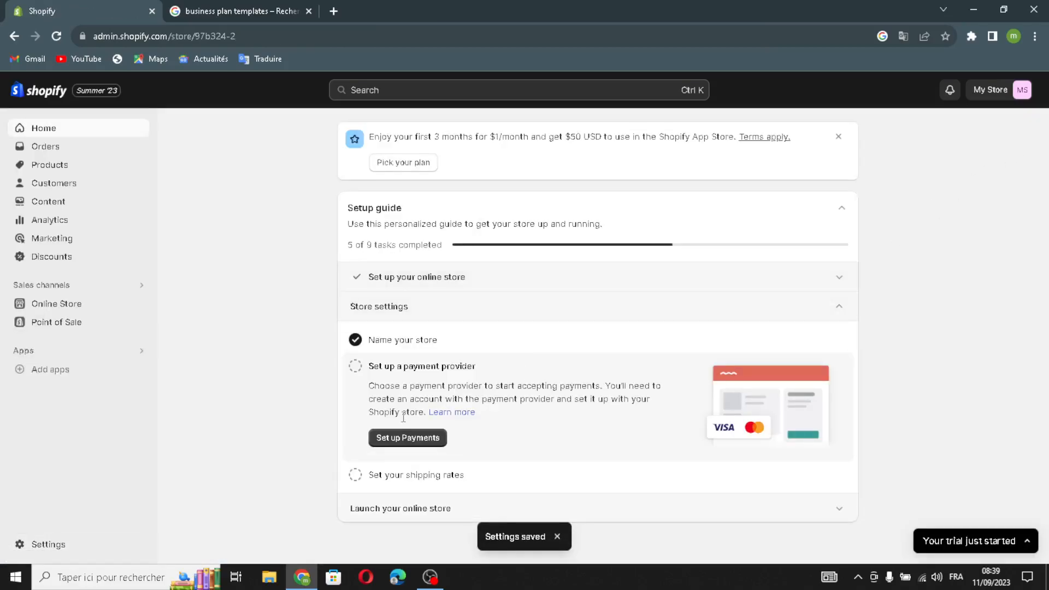
Mark "Pick a plan" as complete, open the plan settings, and mark "Remove your store password" as complete
{"action": "left_click", "coordinate": [367, 510]}
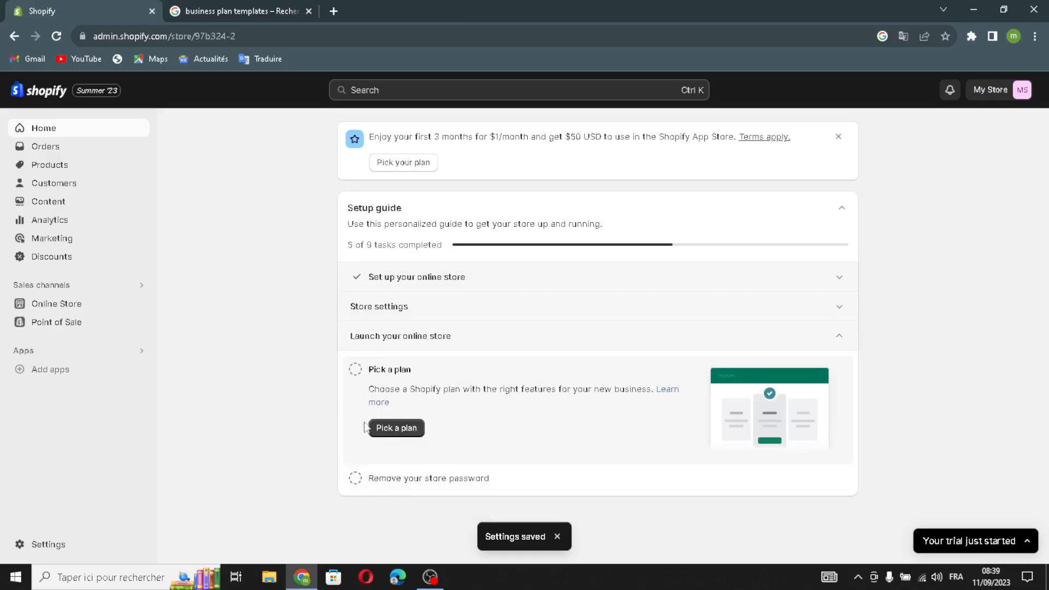
{"action": "left_click", "coordinate": [355, 370]}
{"action": "left_click", "coordinate": [395, 431]}
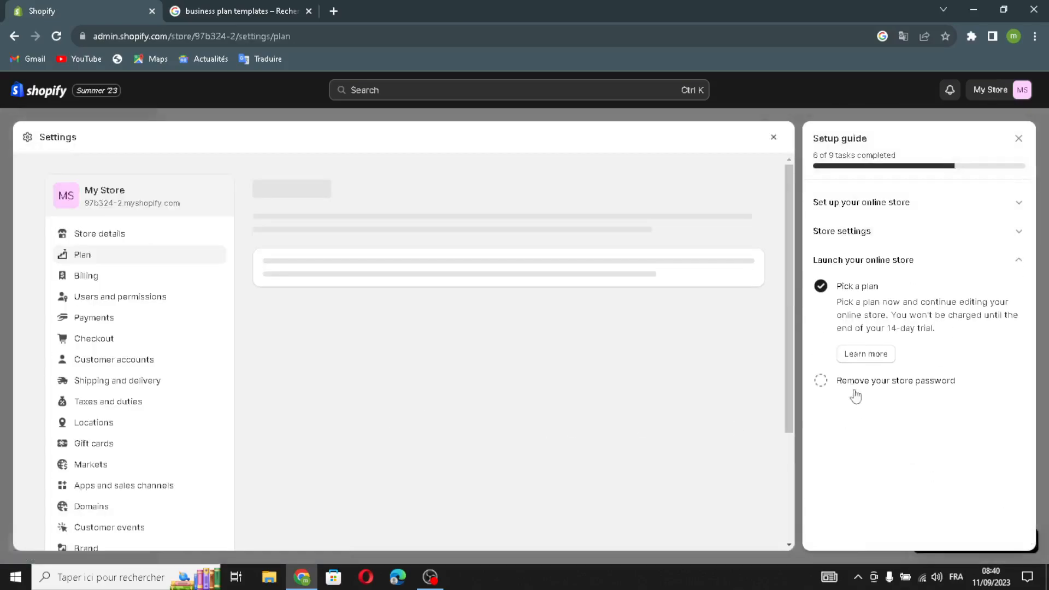
{"action": "left_click", "coordinate": [821, 382]}
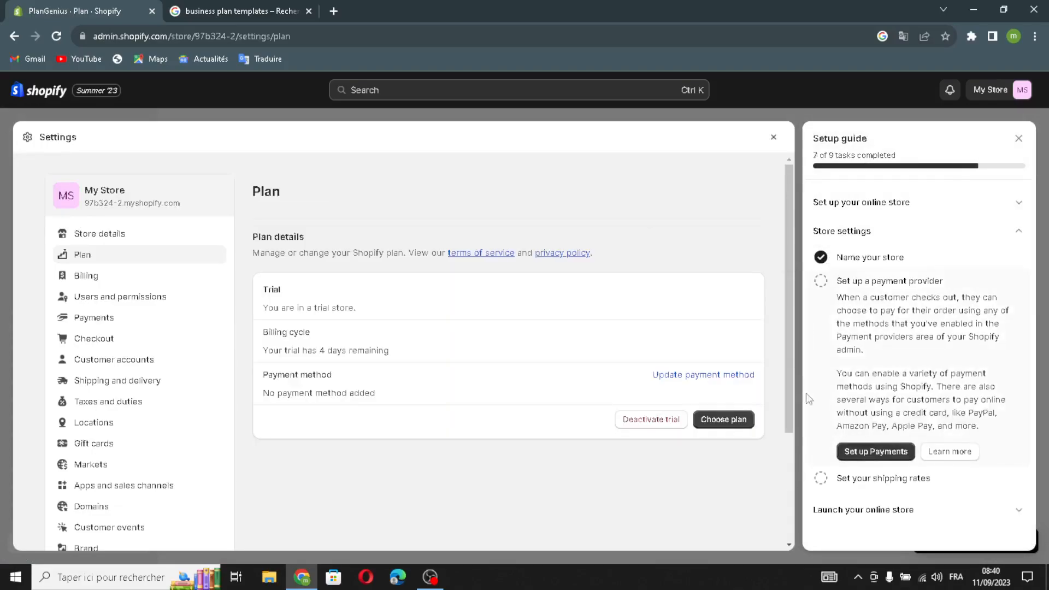
Mark the shipping rates and payment provider tasks as complete, and close the plan settings and the setup guide sidebar
{"action": "left_click", "coordinate": [822, 478]}
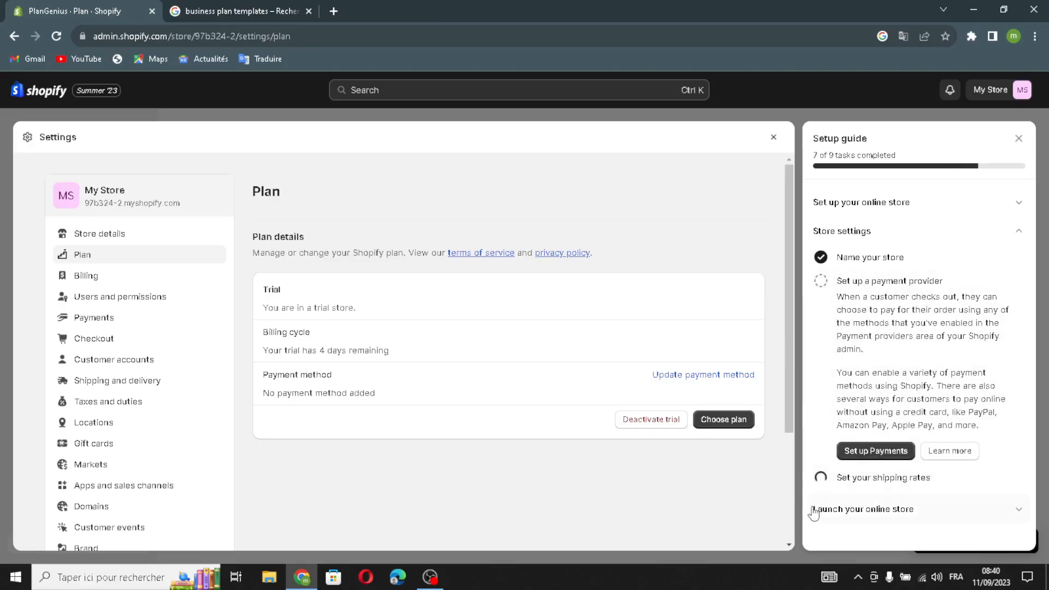
{"action": "left_click", "coordinate": [820, 282]}
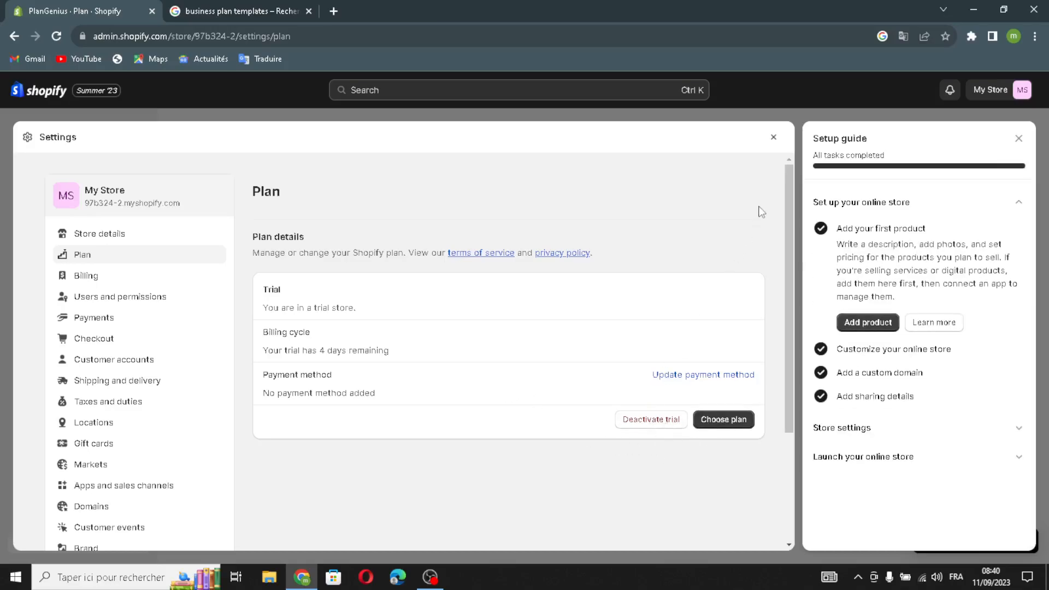
{"action": "left_click", "coordinate": [773, 137]}
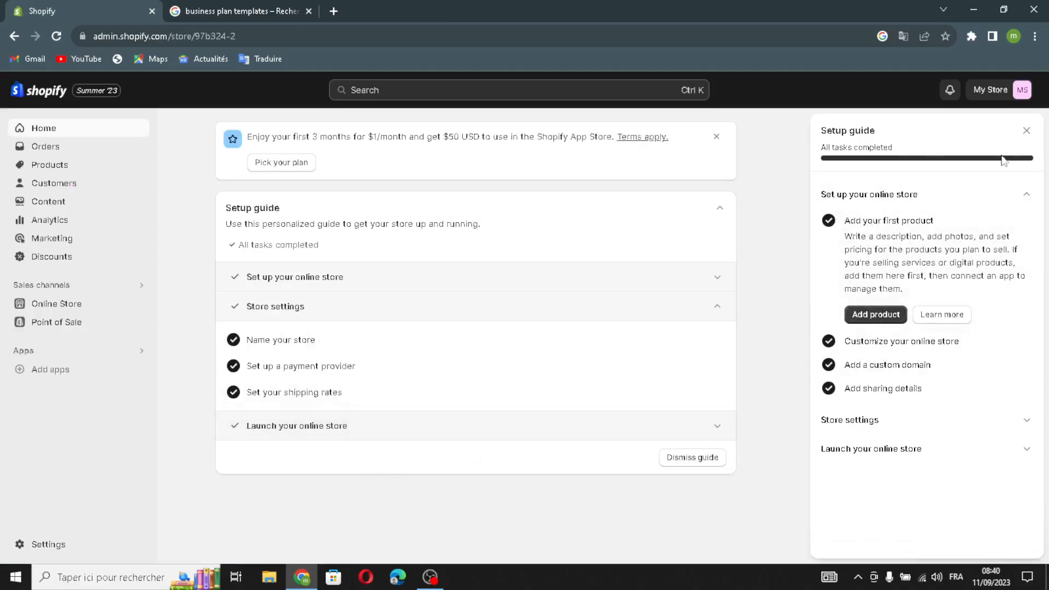
{"action": "left_click", "coordinate": [1026, 131]}
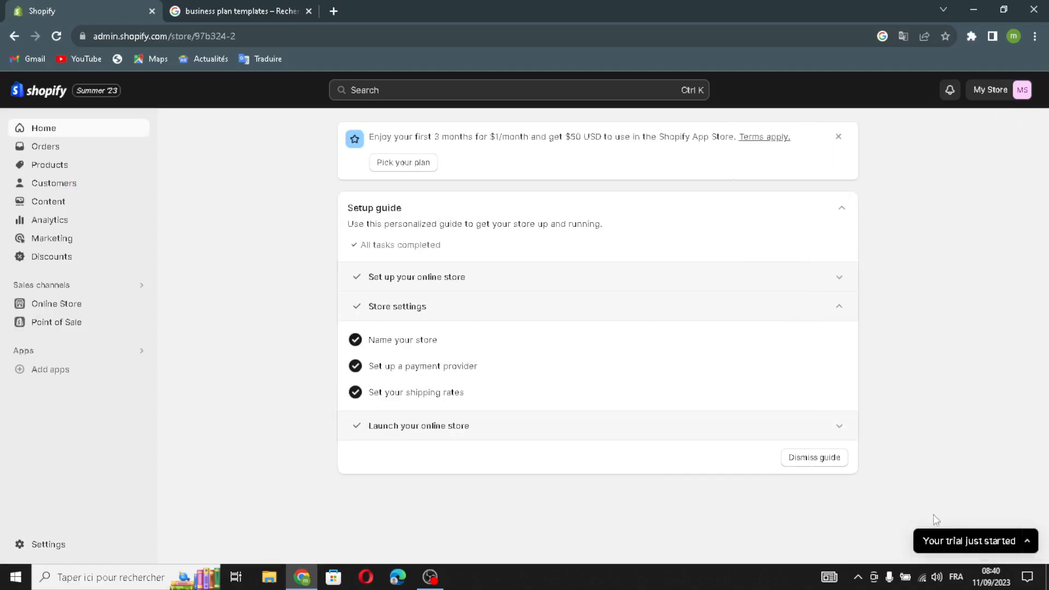